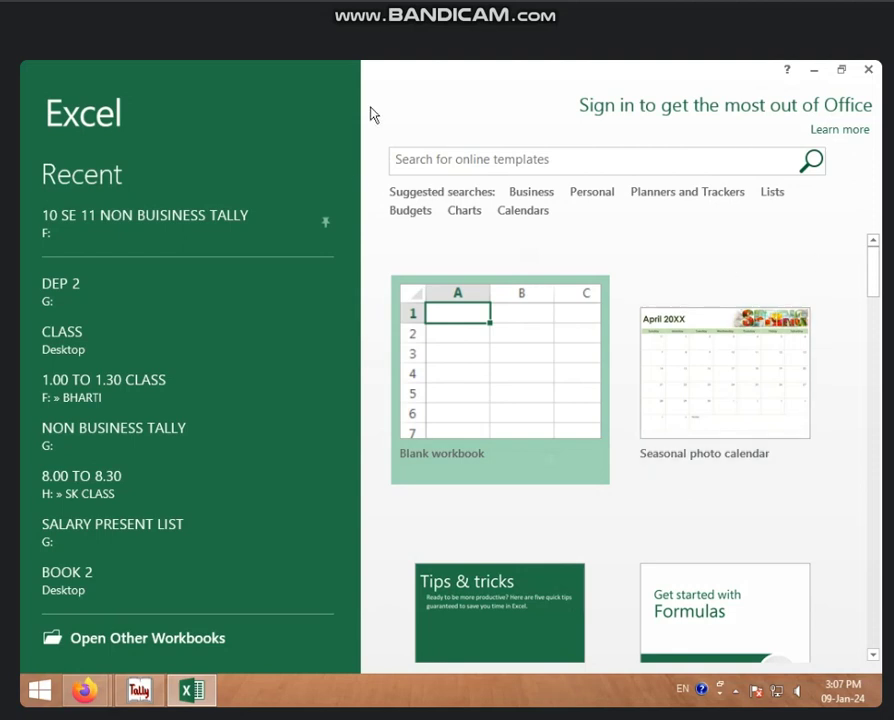
Create the blank workbook Book1 from the Excel start screen
click(428, 334)
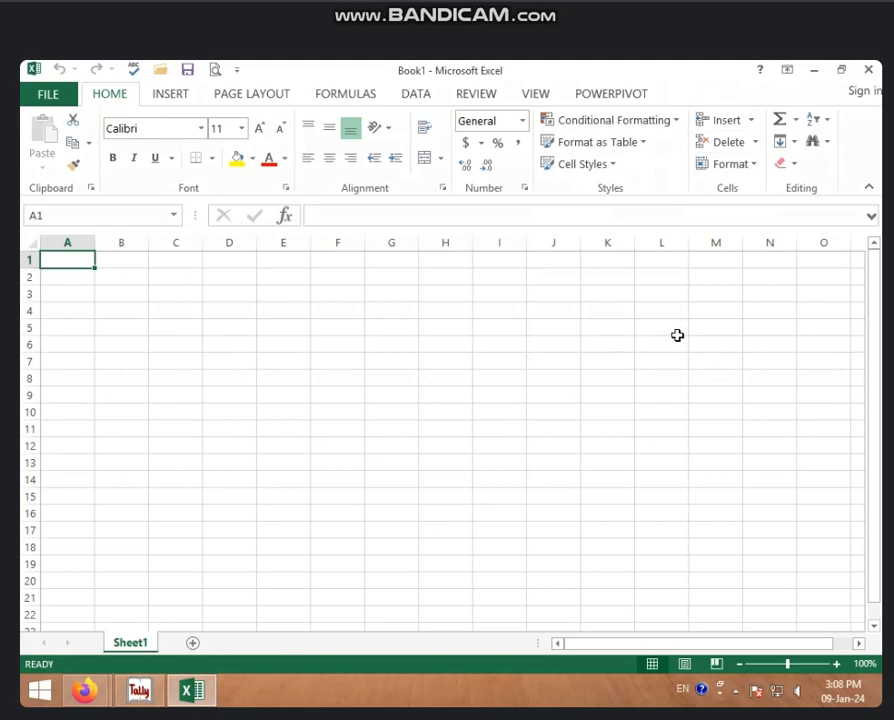
click(640, 346)
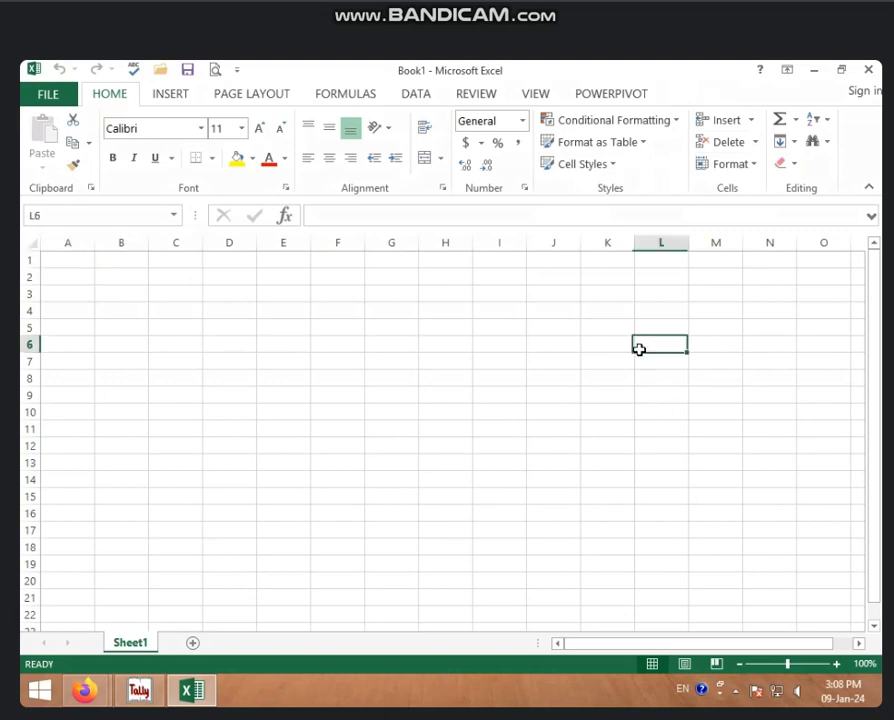
click(752, 121)
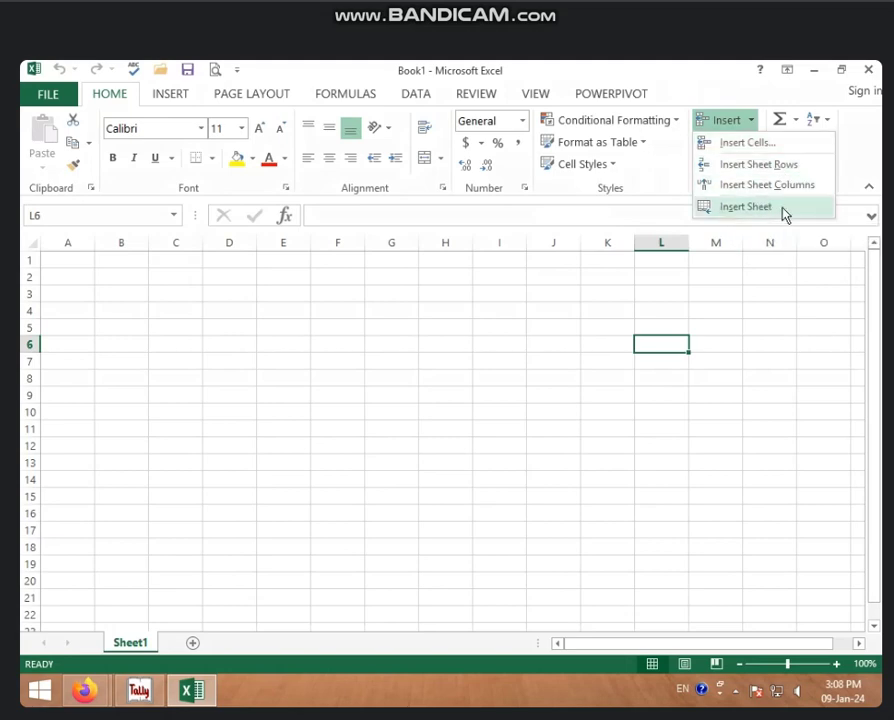
click(678, 206)
click(753, 142)
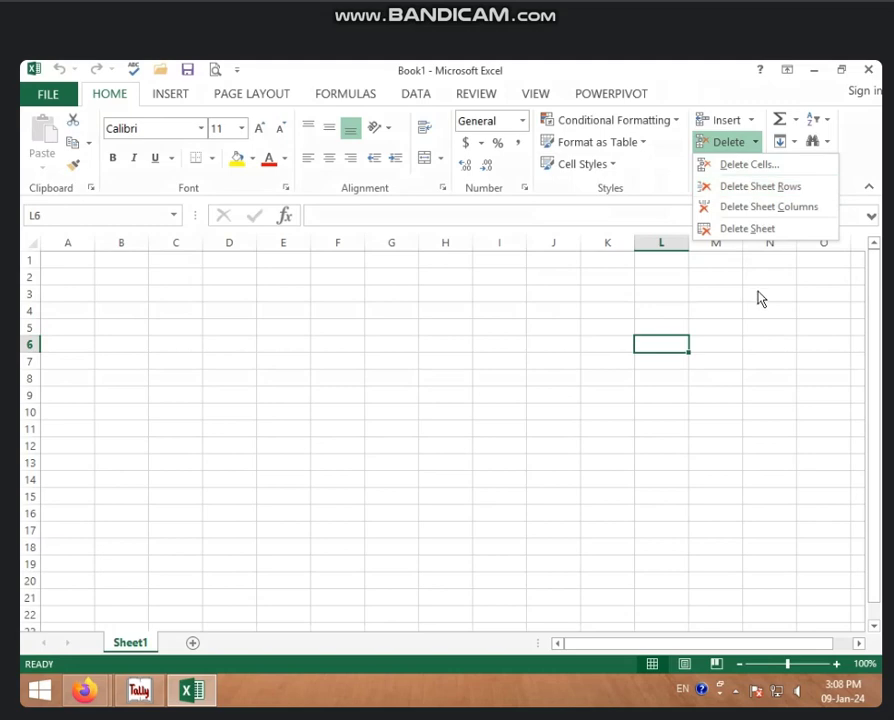
click(590, 346)
right_click(422, 312)
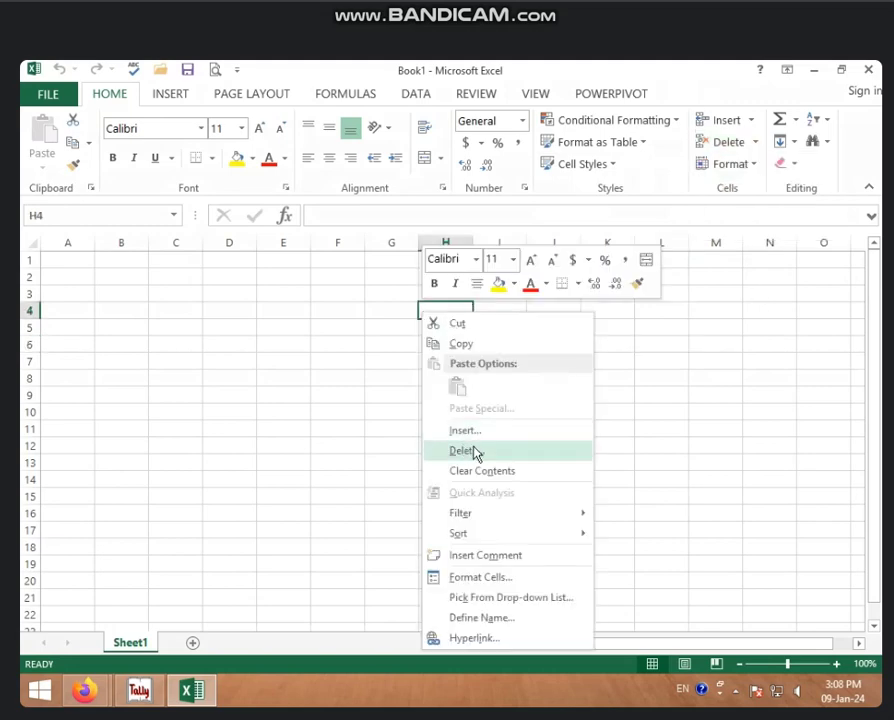
key(Escape)
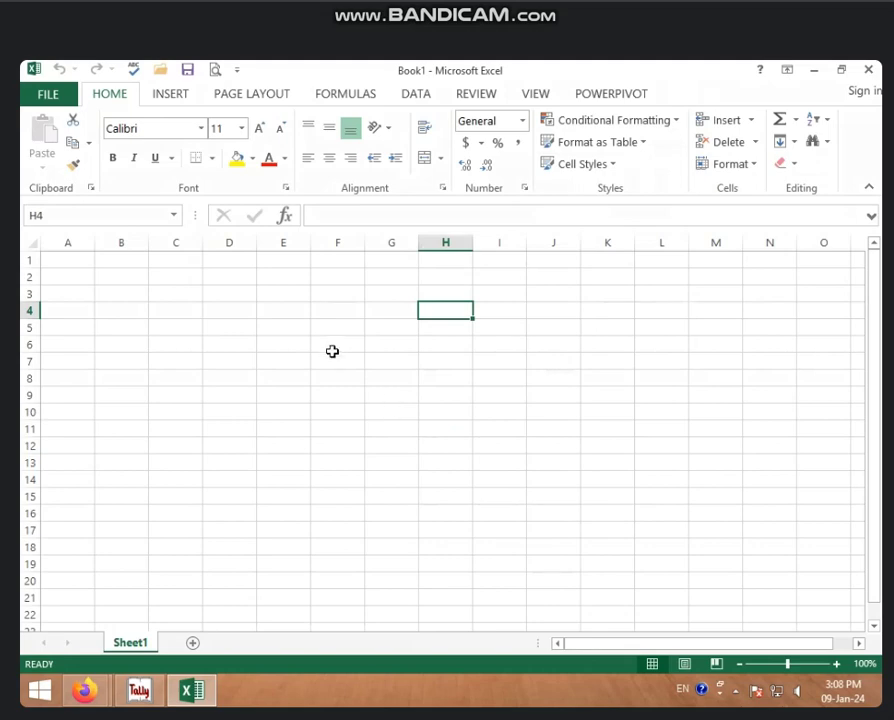
Try out a few cells, cancel a formula started in D3, and zoom in on the grid
click(332, 348)
click(226, 298)
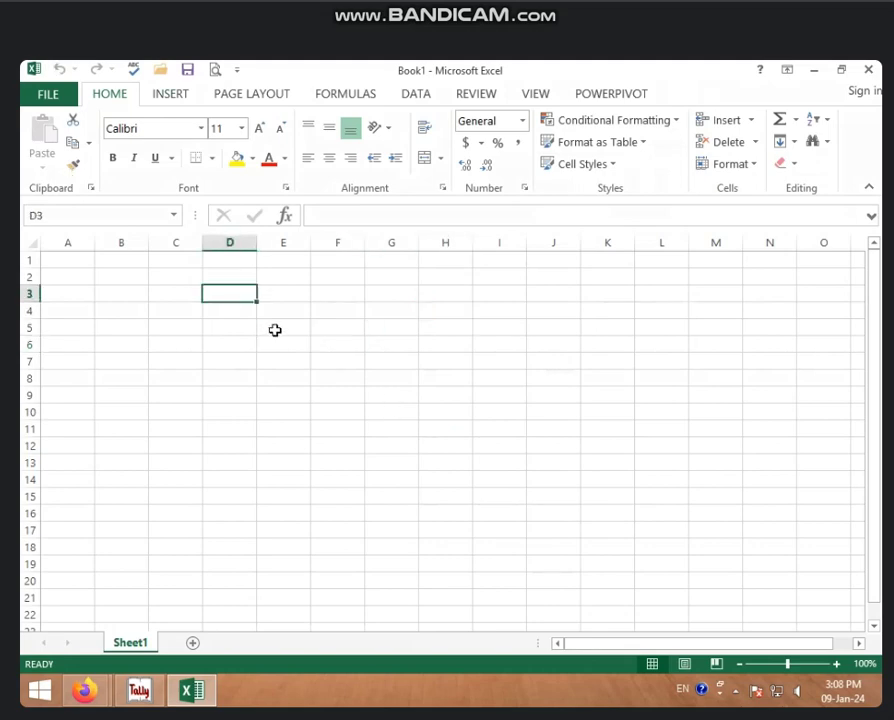
text(=)
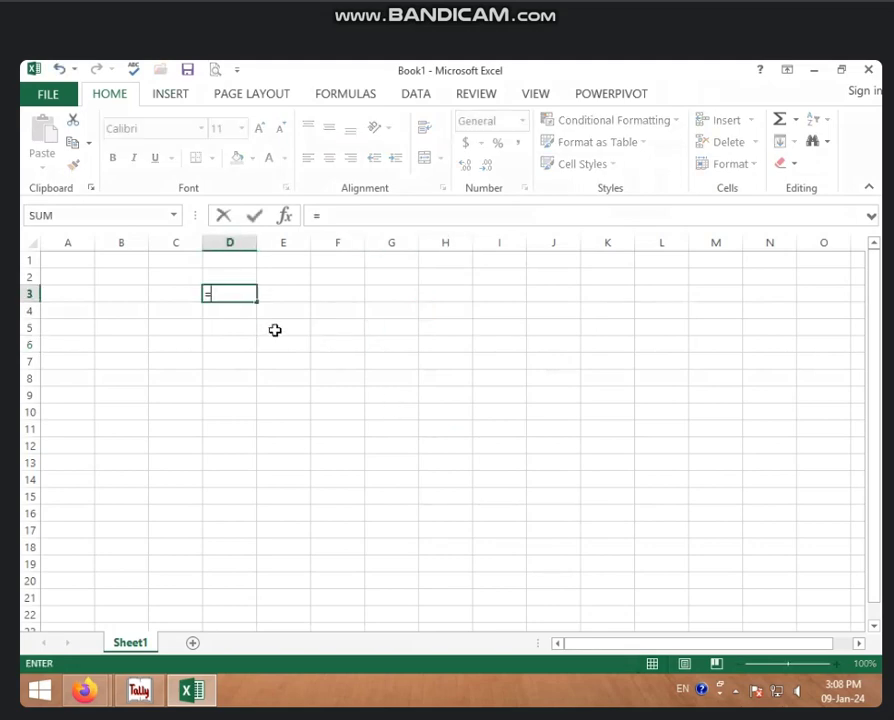
key(BackSpace)
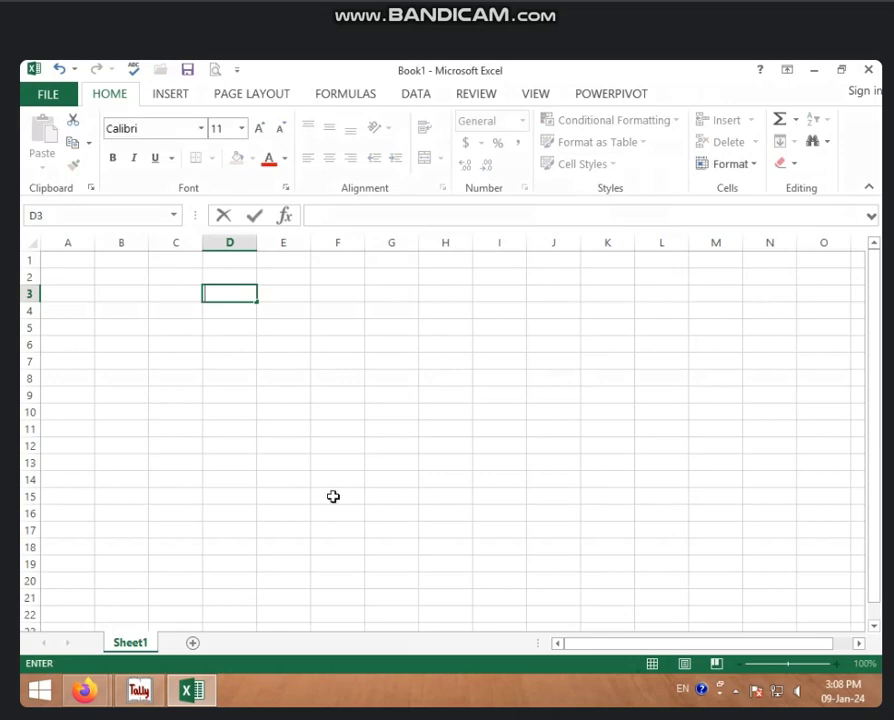
click(610, 580)
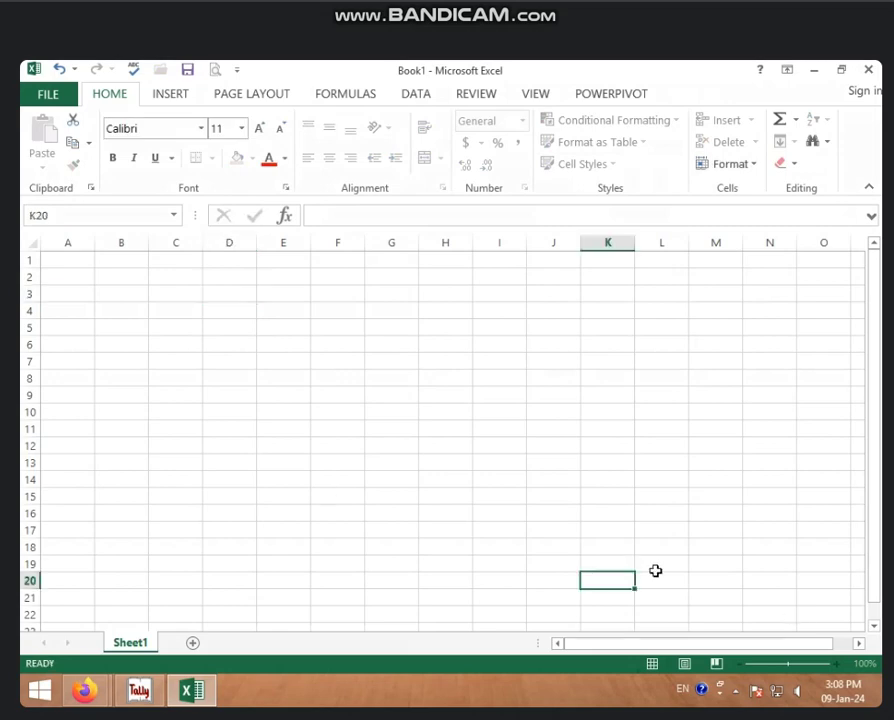
click(837, 664)
click(837, 664)
click(424, 400)
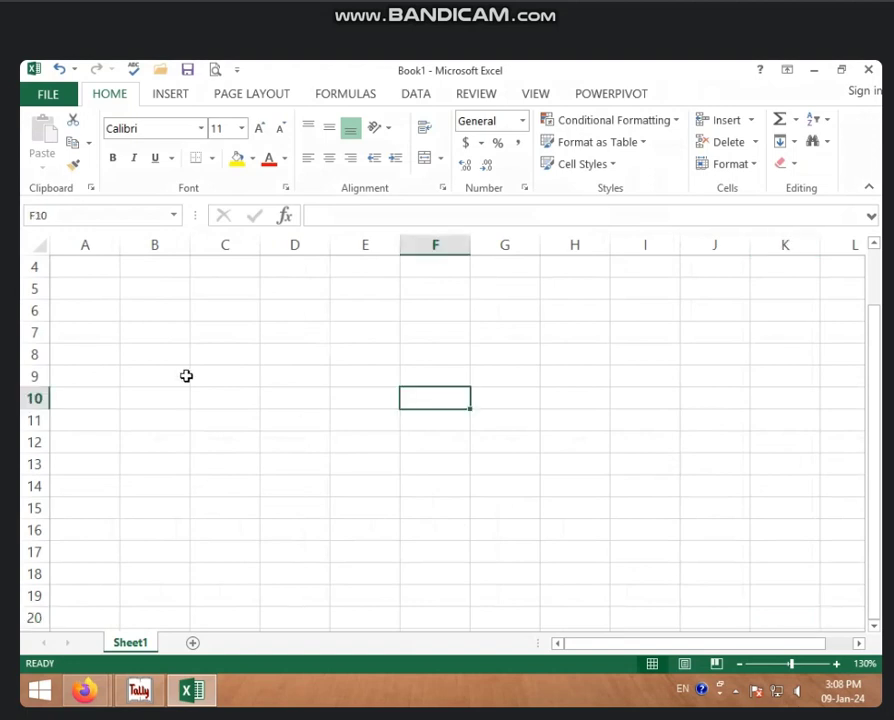
click(186, 376)
Enter =RANDBETWEEN(50,100) in cell C8 using the function autocomplete
click(226, 357)
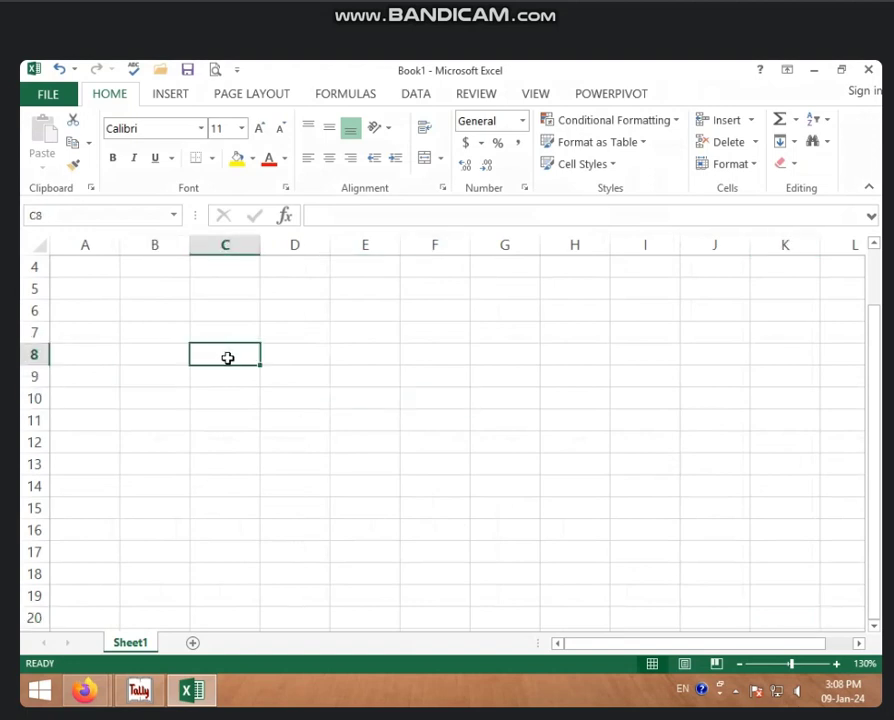
text(=rand)
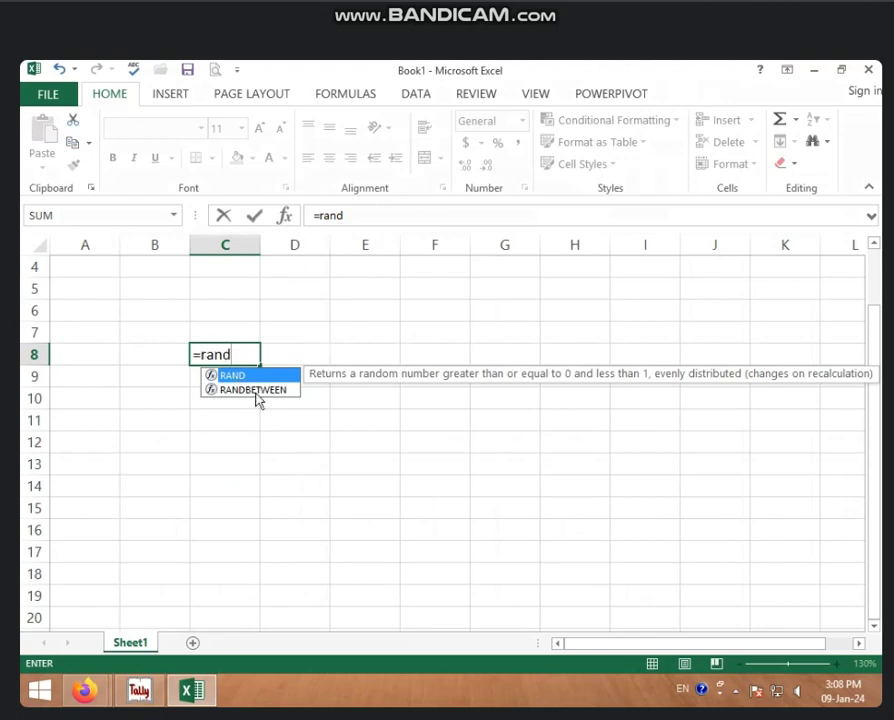
double_click(257, 391)
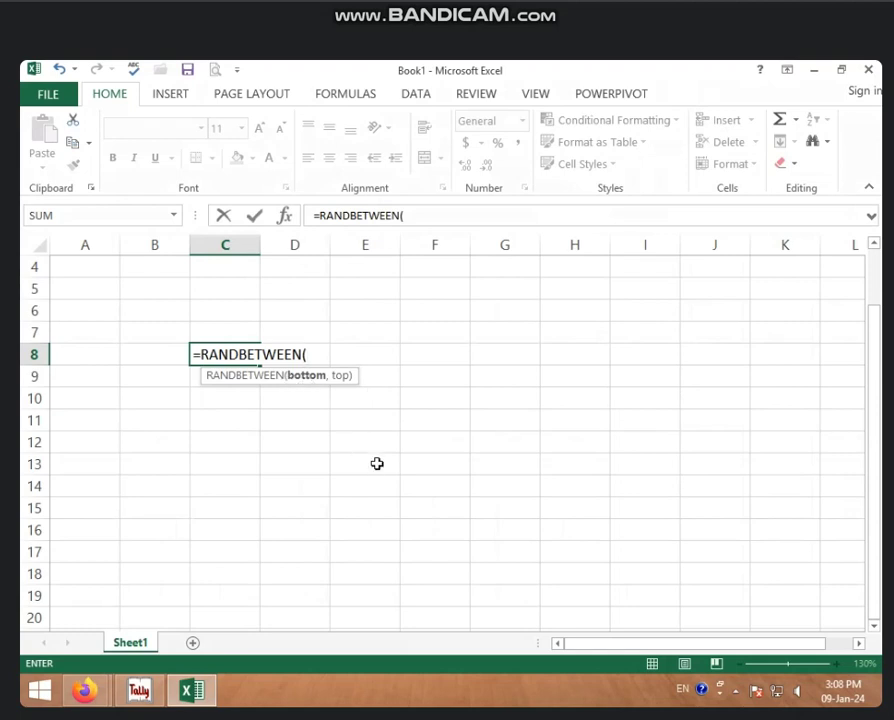
text(50)
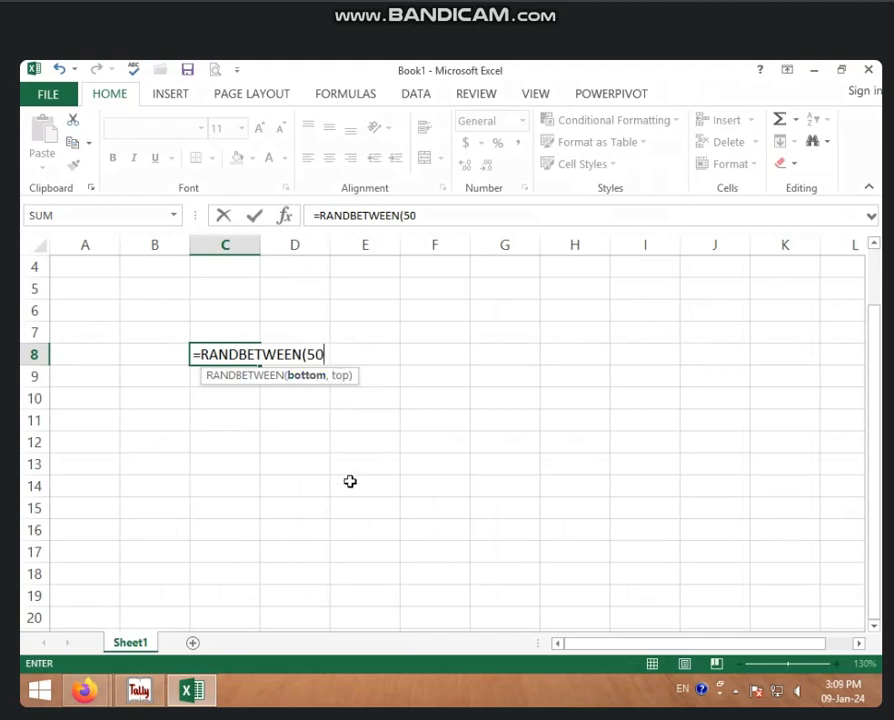
text(,)
text(100)
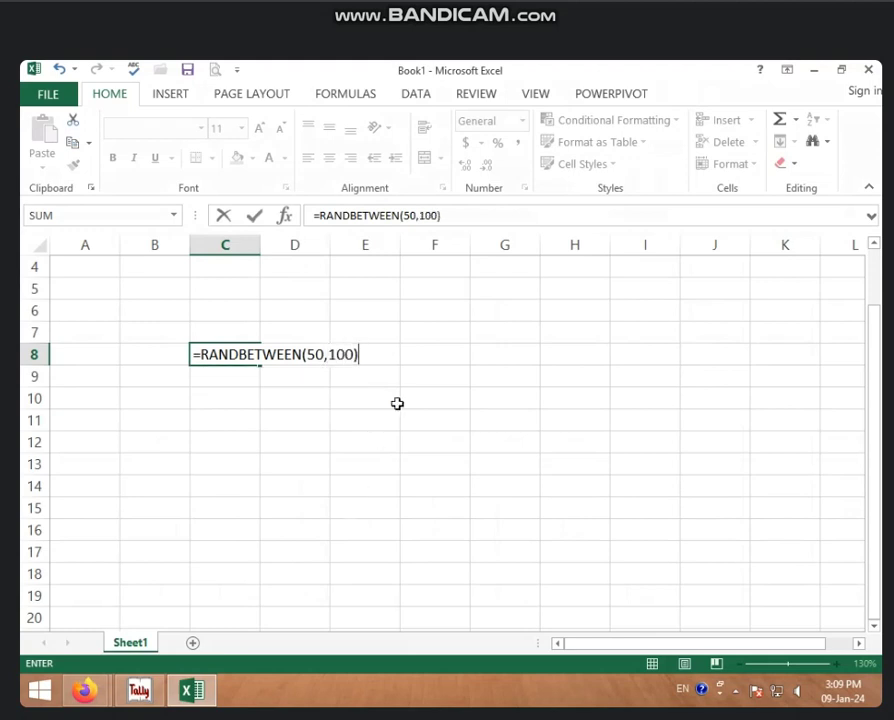
Fill C8:H18 with the RANDBETWEEN(50,100) formula and paste it back as values
key(Return)
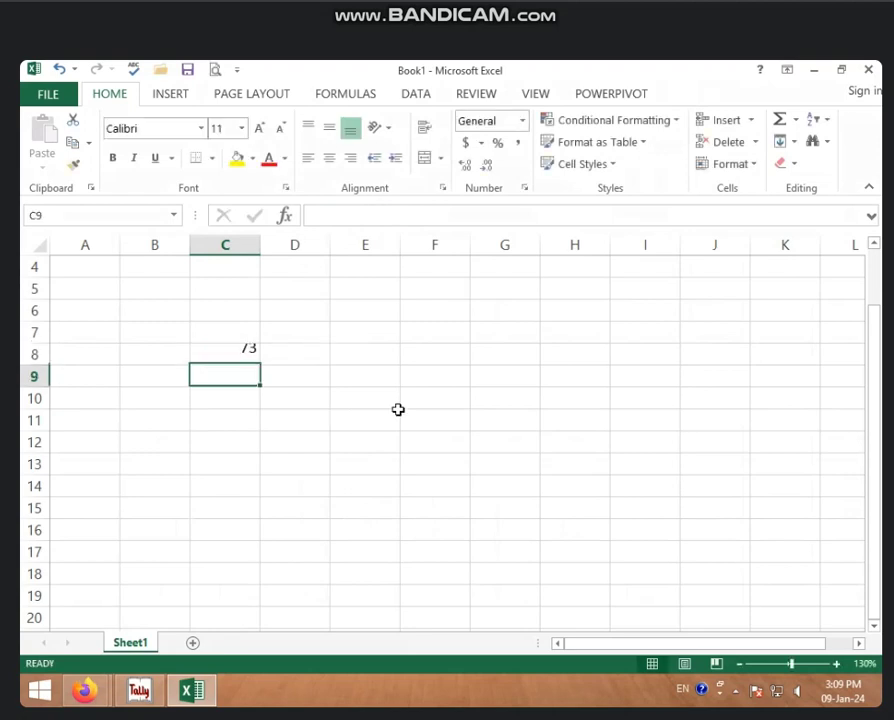
click(240, 356)
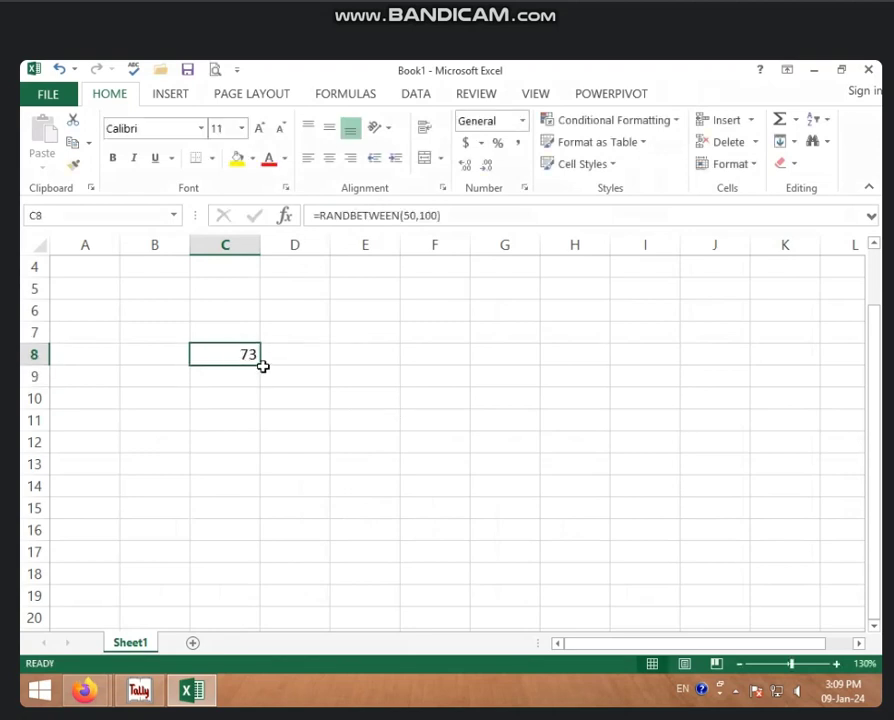
drag(261, 366, 615, 402)
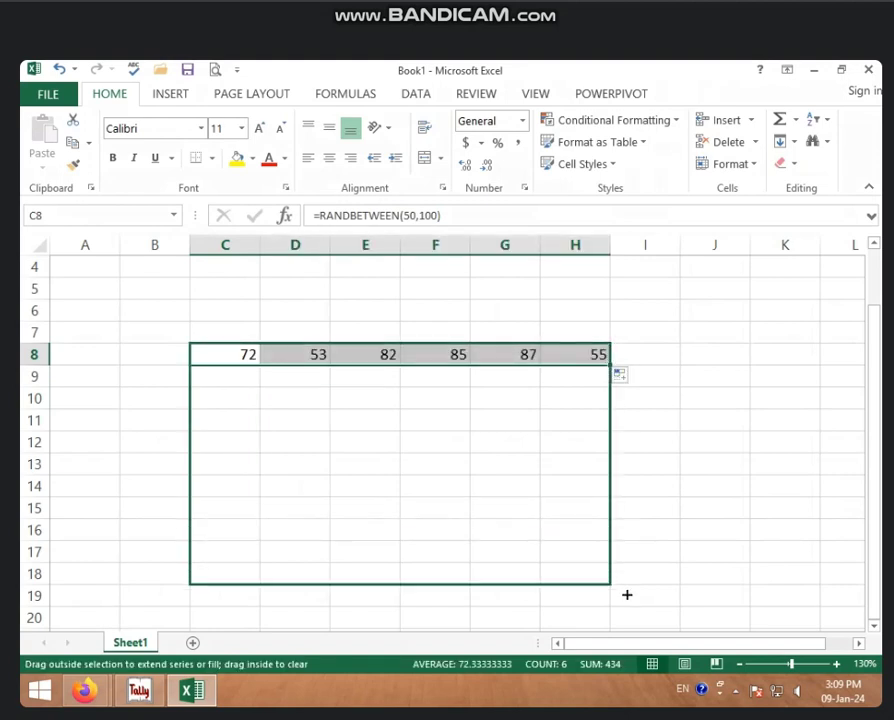
drag(613, 366, 628, 592)
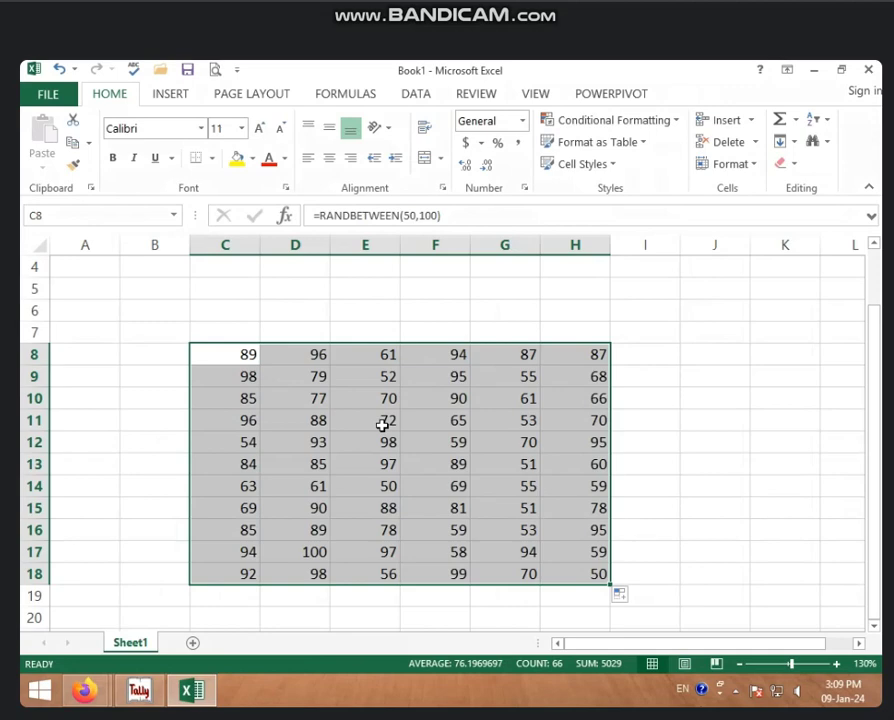
key(ctrl+c)
click(40, 174)
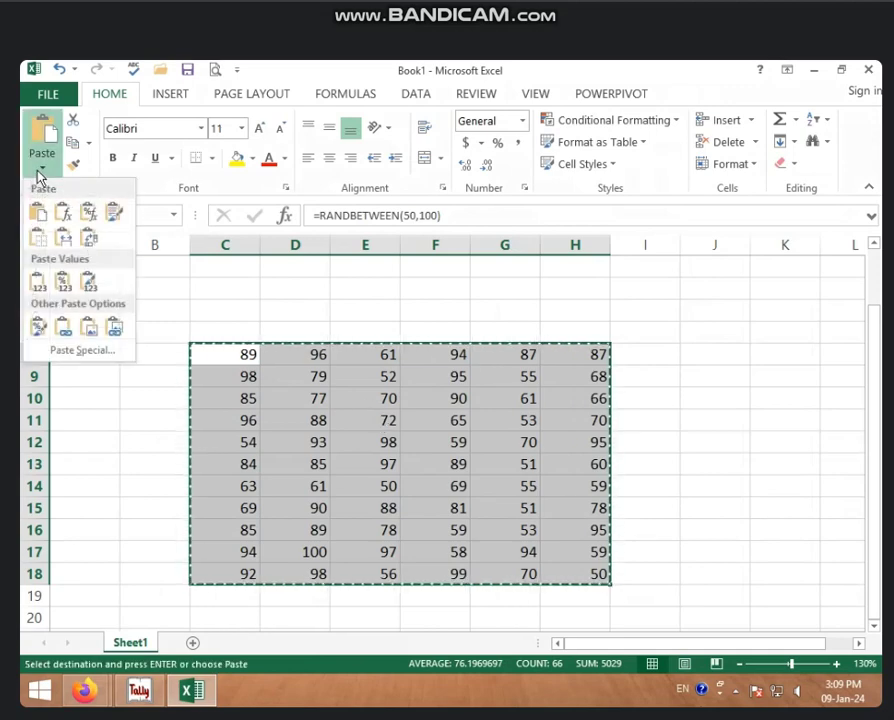
click(37, 282)
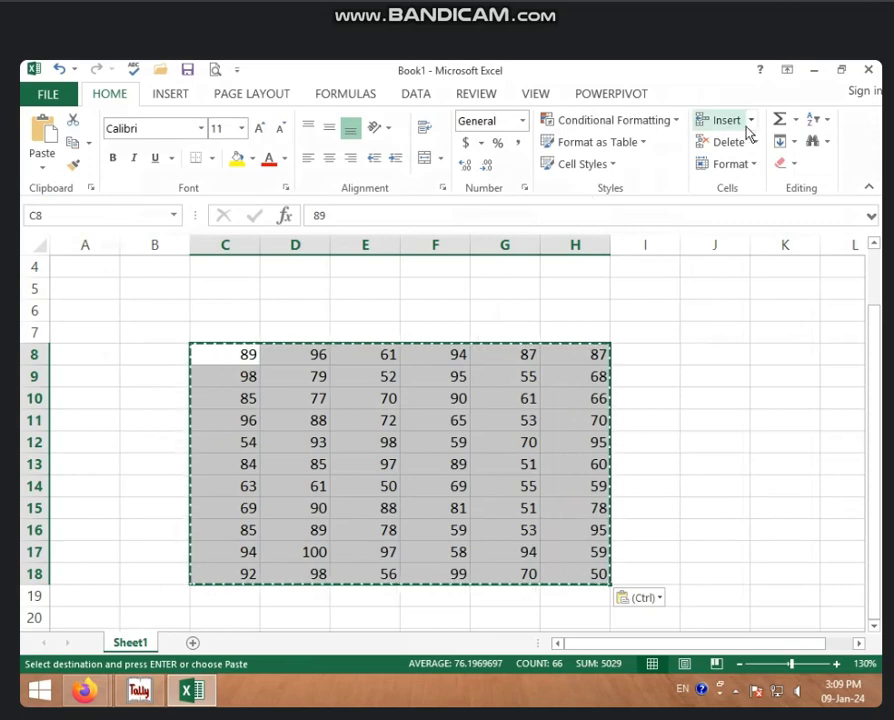
Look over the Insert options without inserting, then select cell E12
click(380, 490)
click(310, 376)
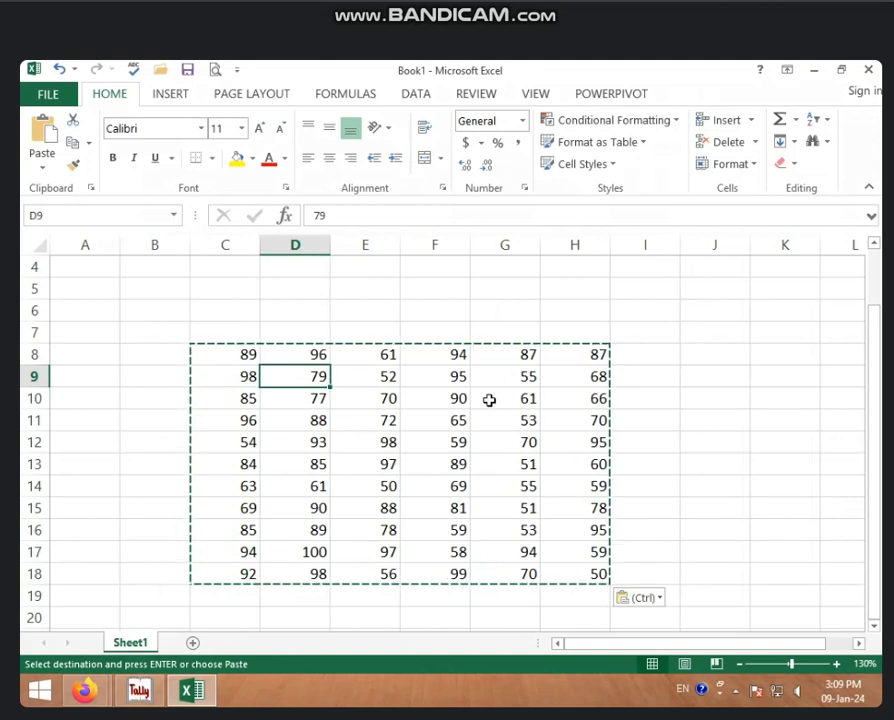
click(749, 122)
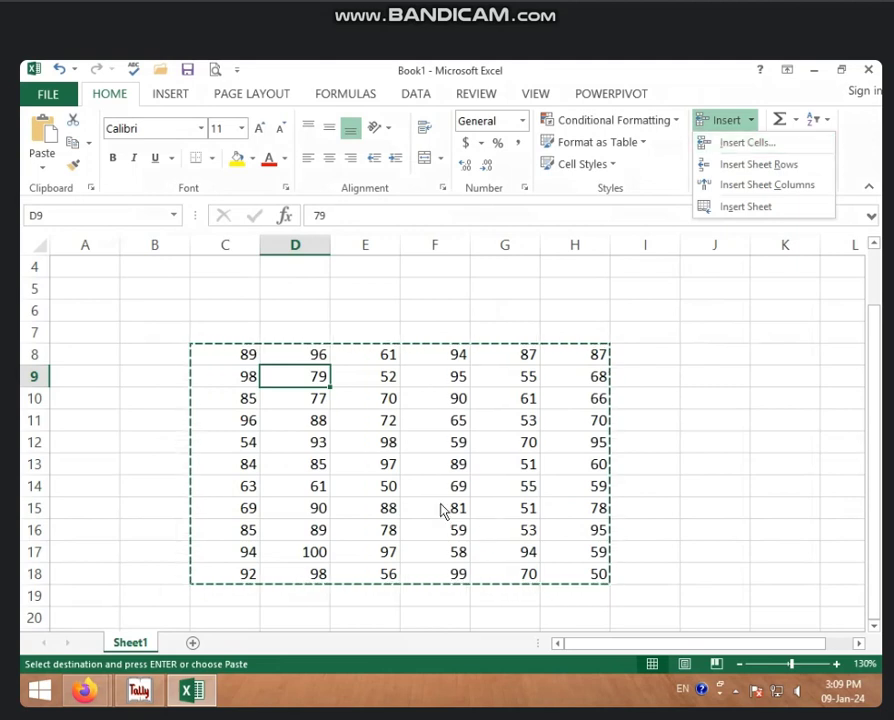
key(Escape)
click(331, 449)
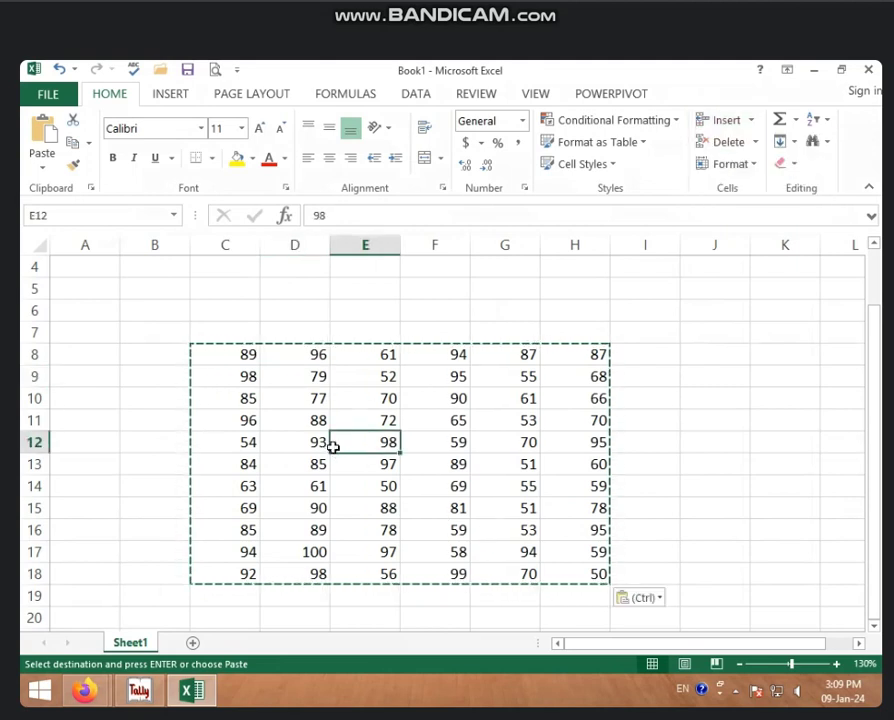
Insert a cell at E12 with 'Shift cells right', moving row 12's 95 into I12
click(749, 120)
click(766, 146)
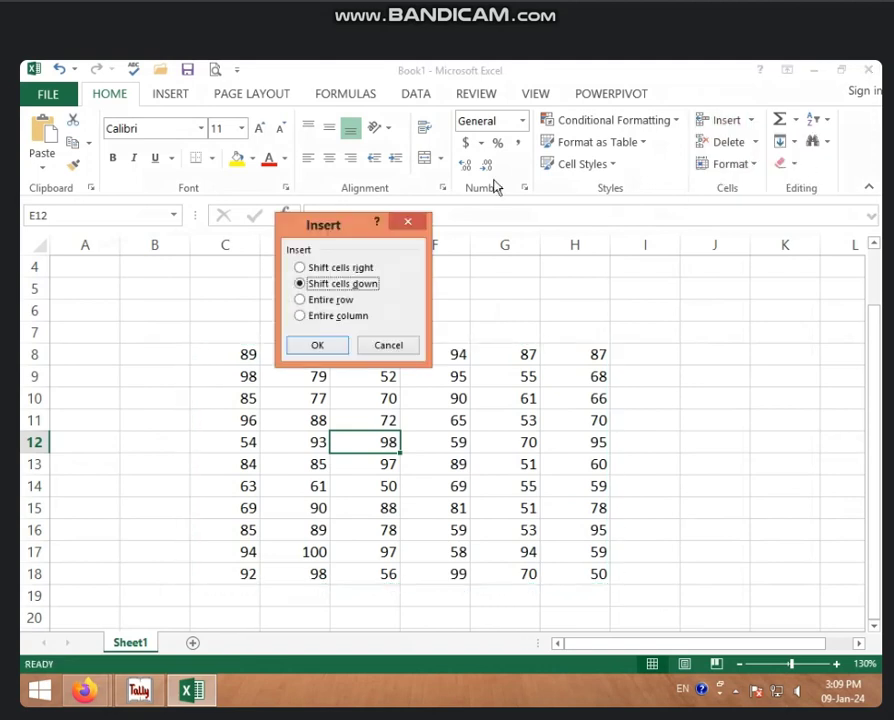
drag(332, 240, 176, 245)
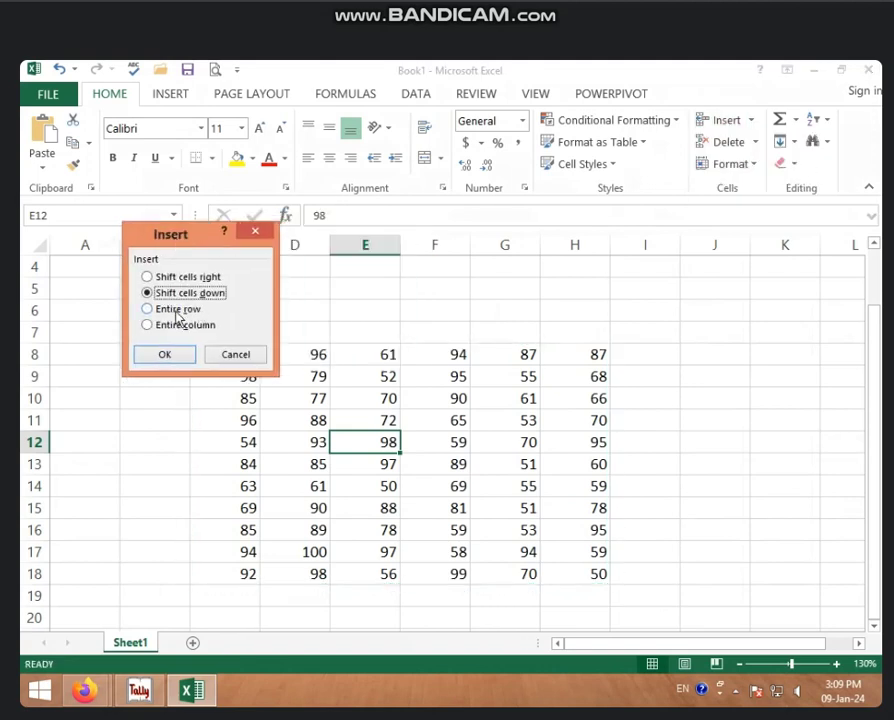
click(174, 311)
click(177, 325)
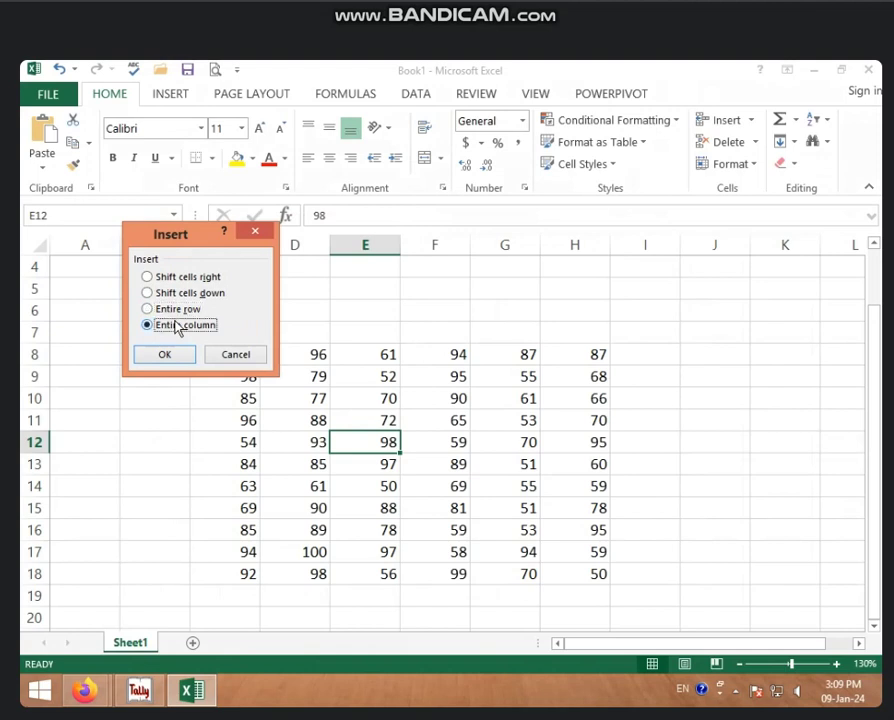
click(170, 311)
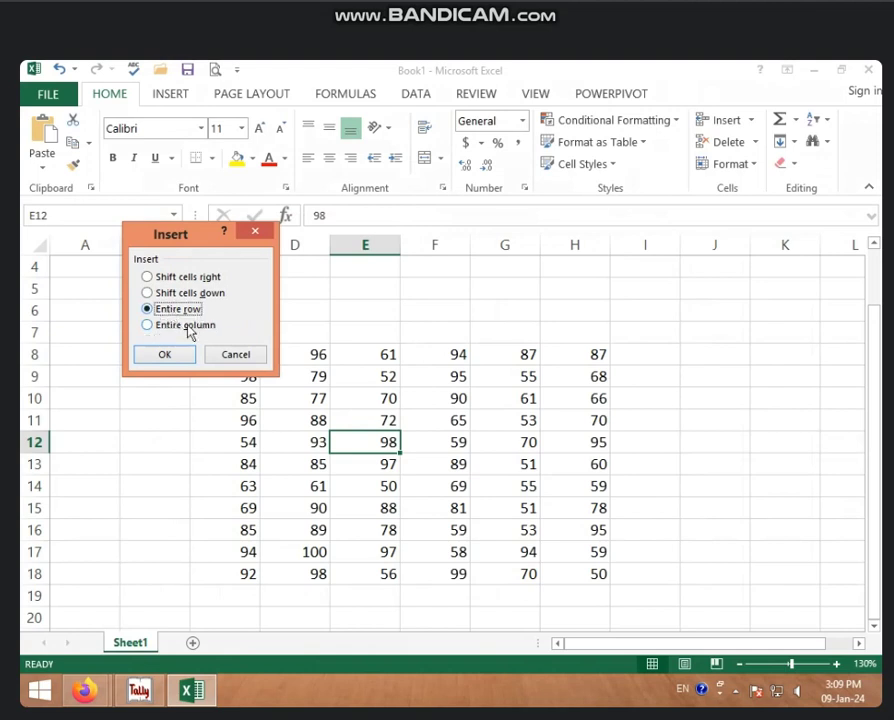
click(178, 325)
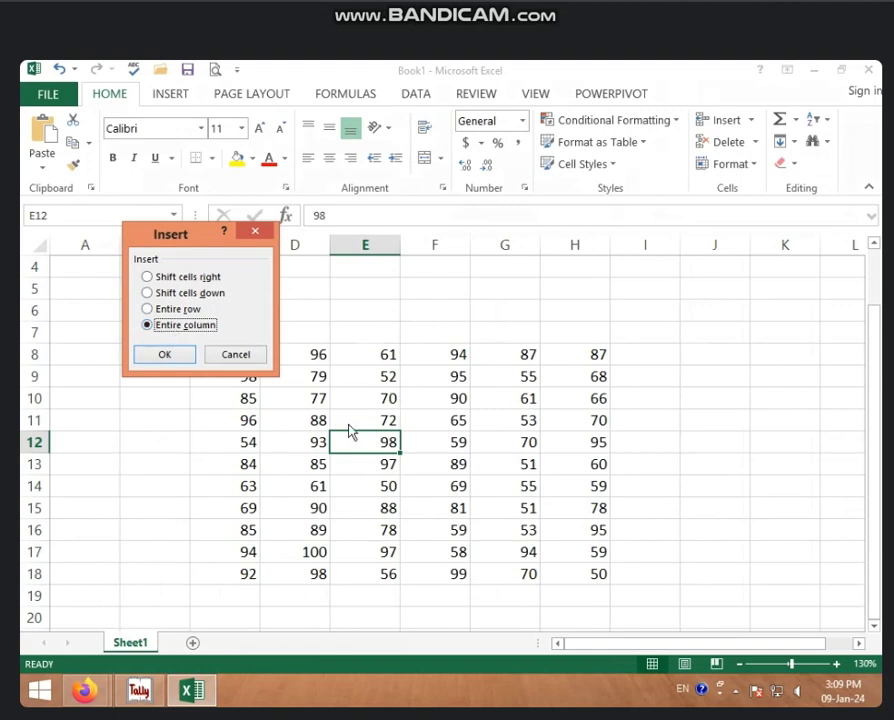
click(177, 280)
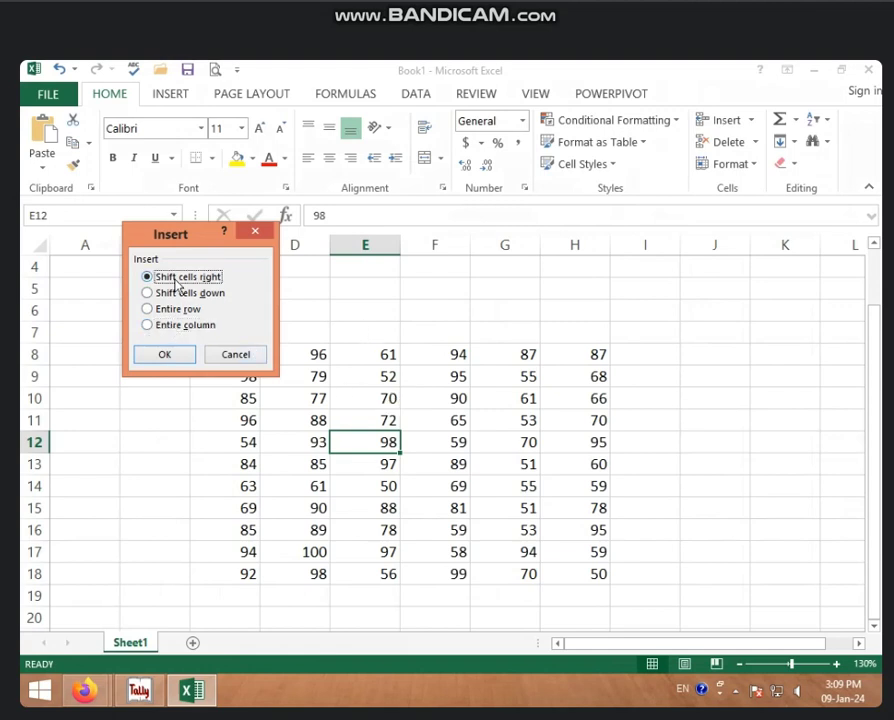
click(195, 295)
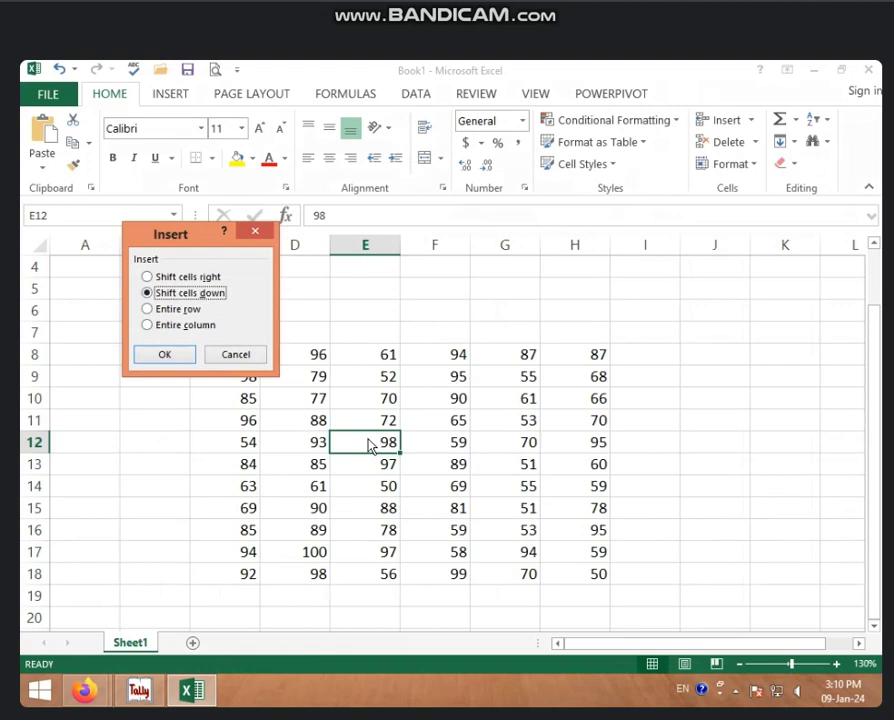
click(184, 279)
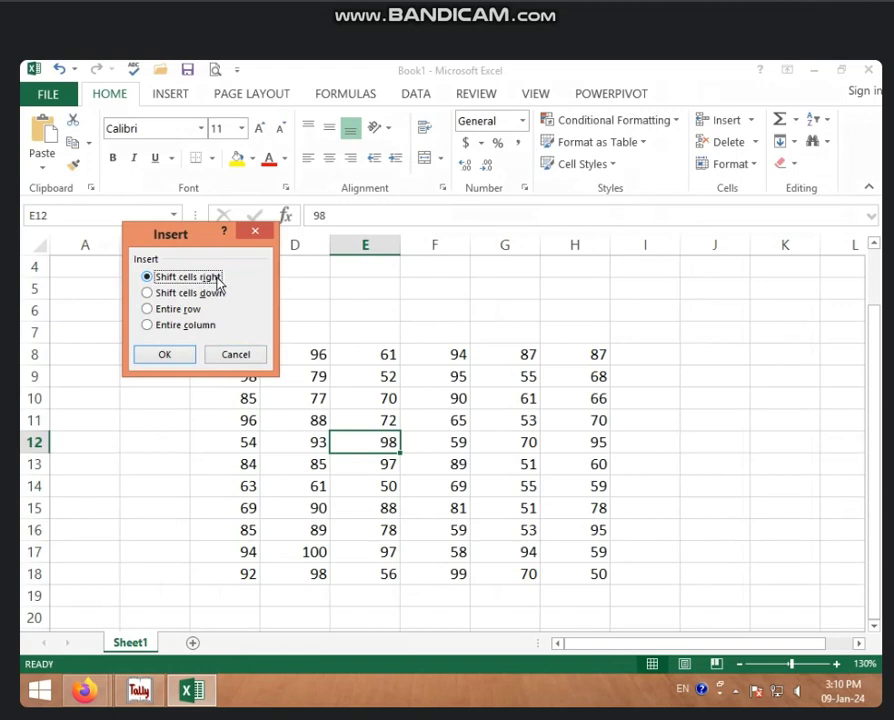
click(185, 357)
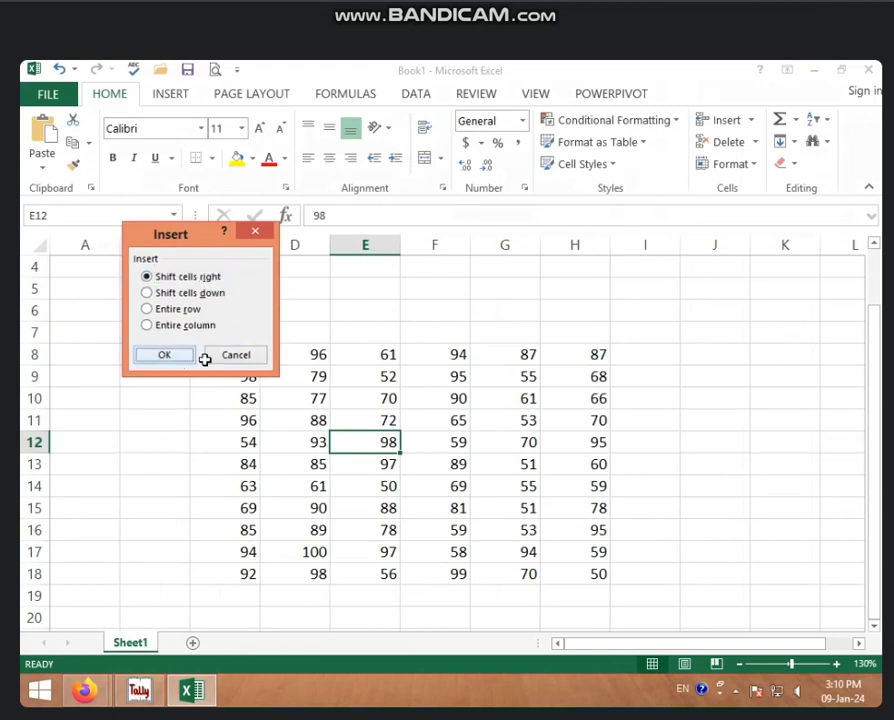
click(192, 357)
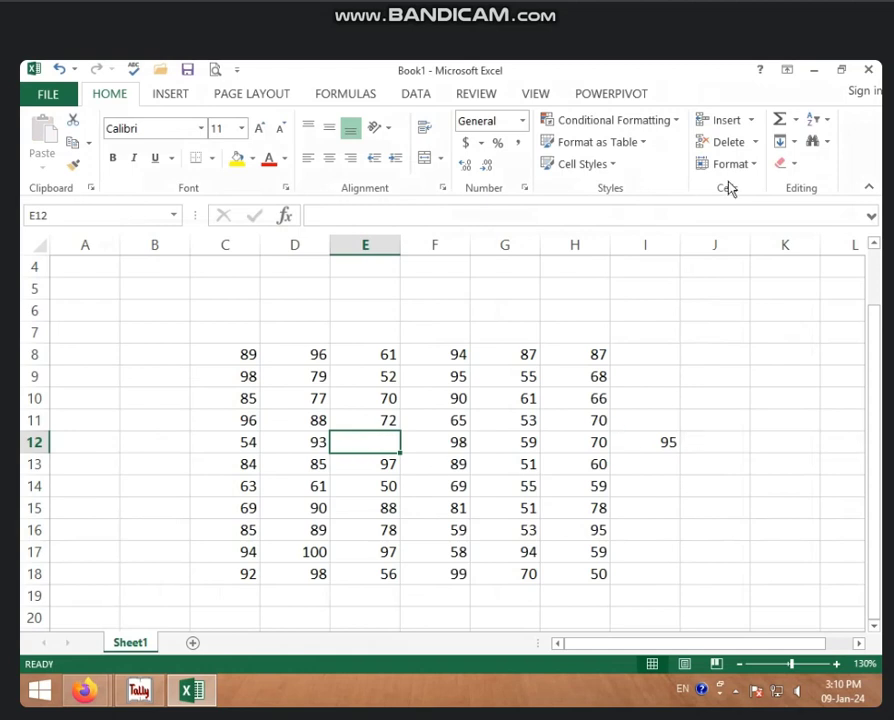
Delete cell E12 with 'Shift cells left', restoring row 12 to 54, 93, 98, 59, 70, 95
click(751, 124)
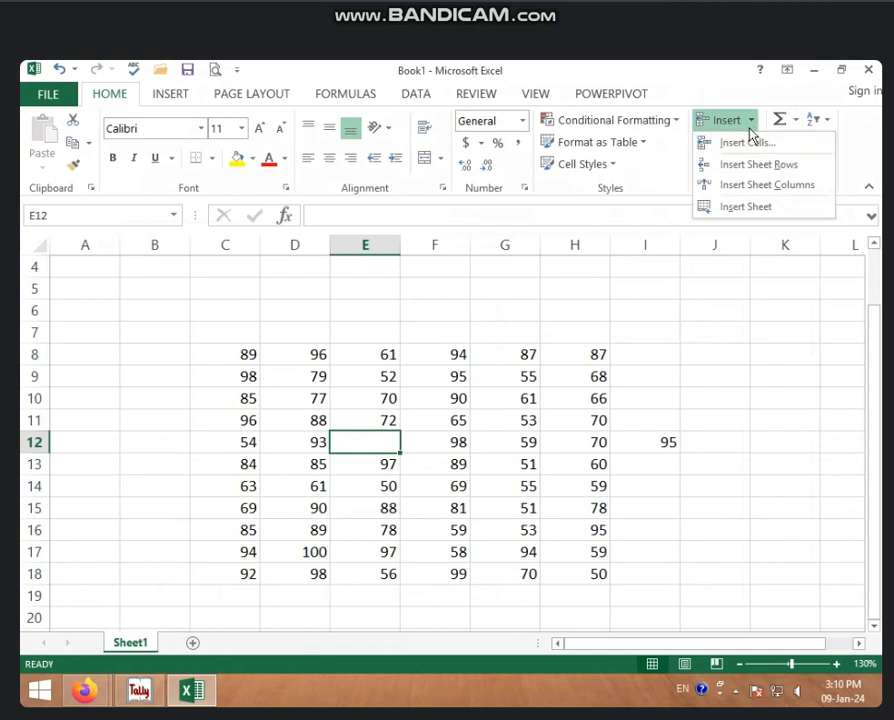
click(752, 124)
click(756, 141)
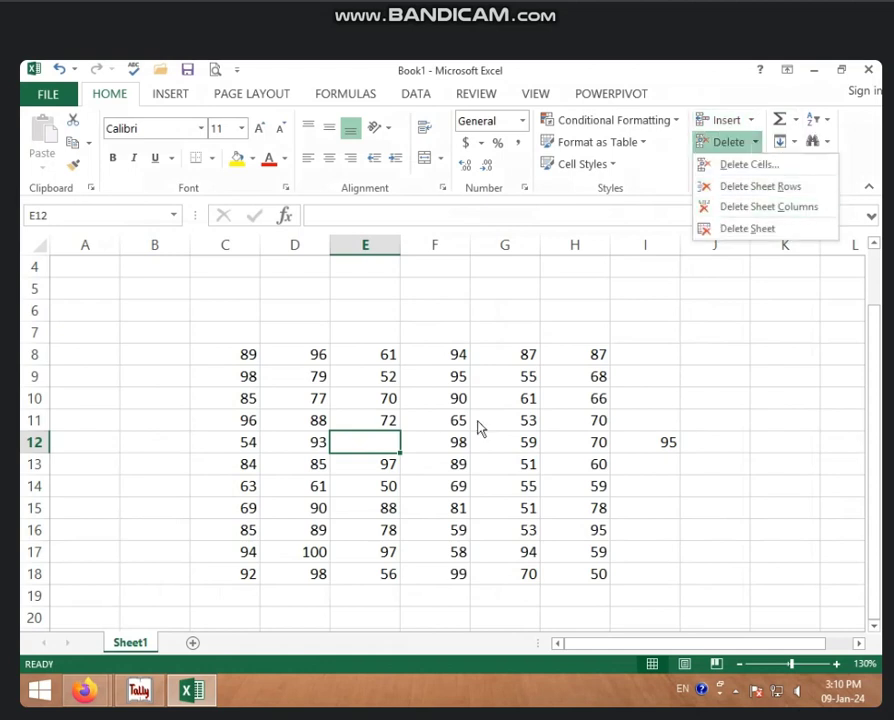
click(760, 165)
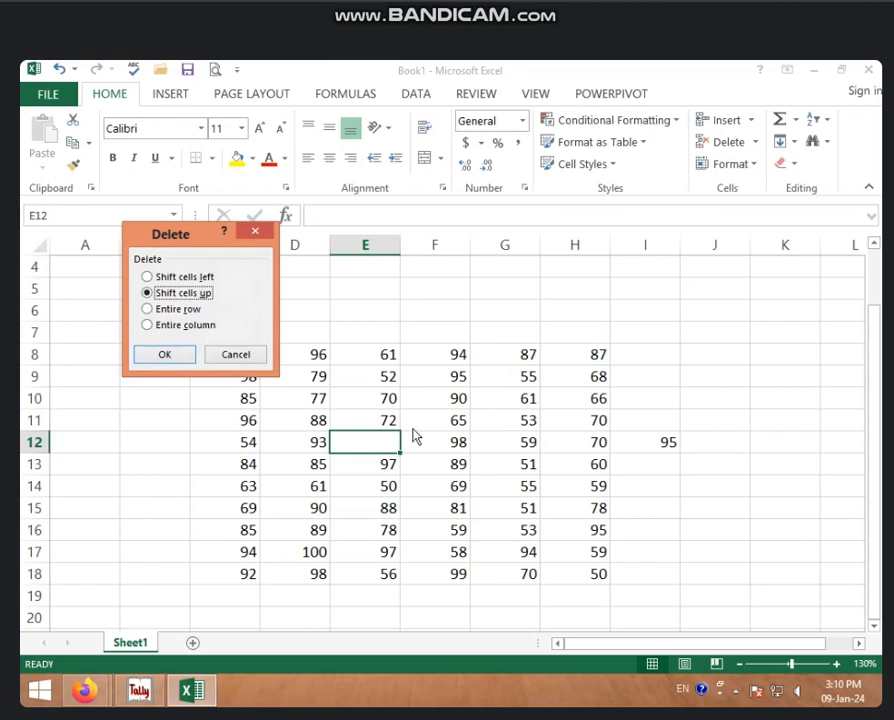
click(180, 279)
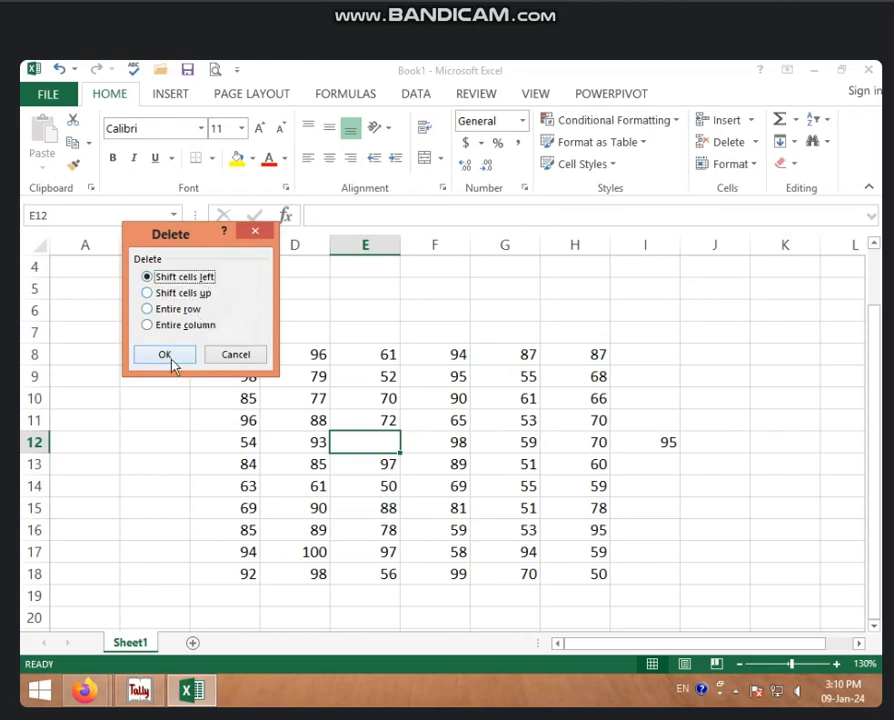
click(172, 362)
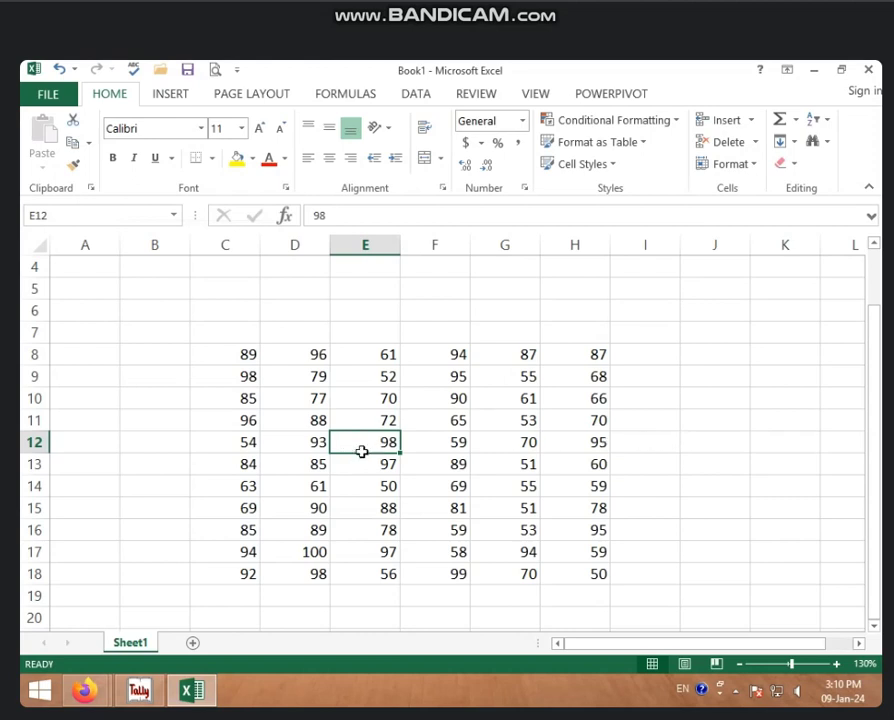
Use Insert Sheet Rows at E12 to push the data down to rows 13–19
click(750, 121)
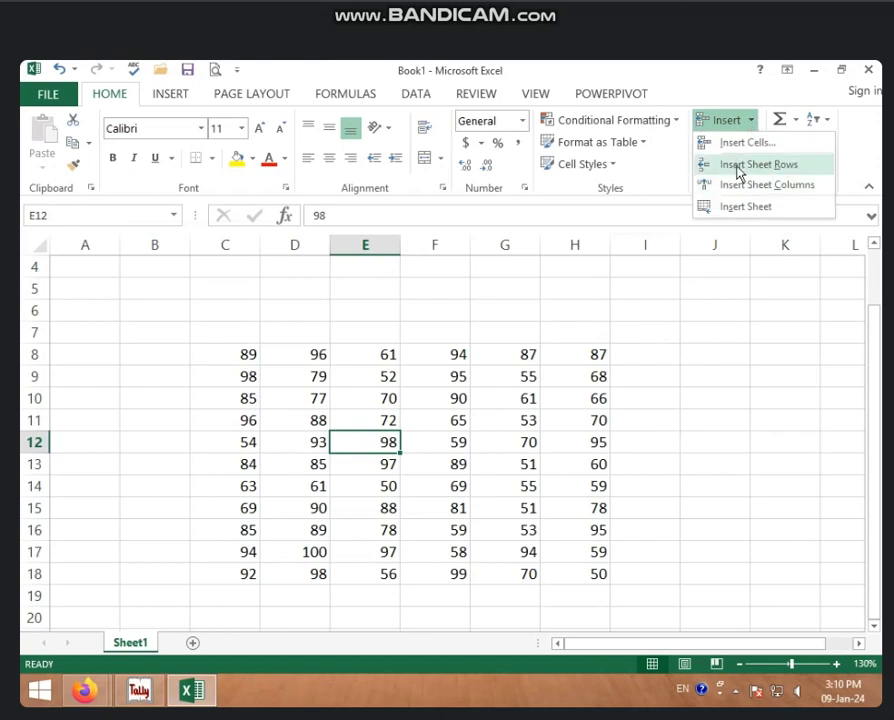
click(737, 166)
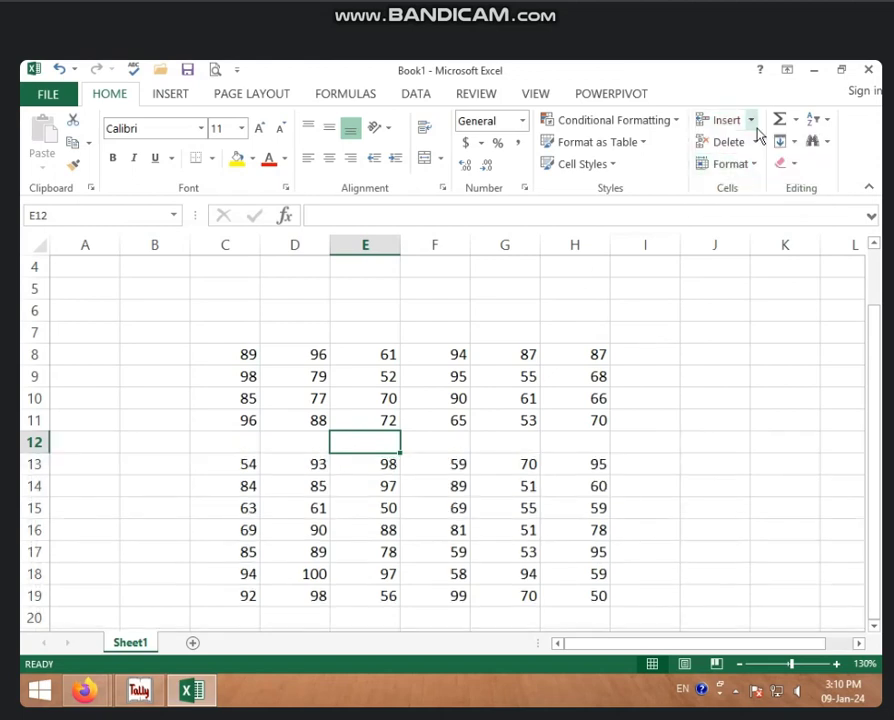
click(752, 121)
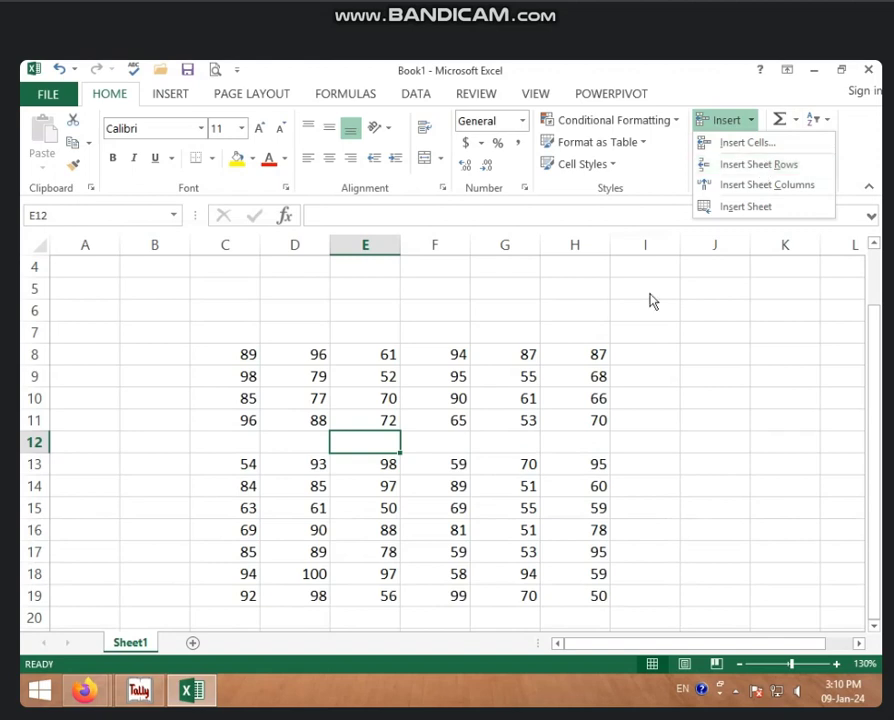
key(Escape)
drag(349, 423, 355, 487)
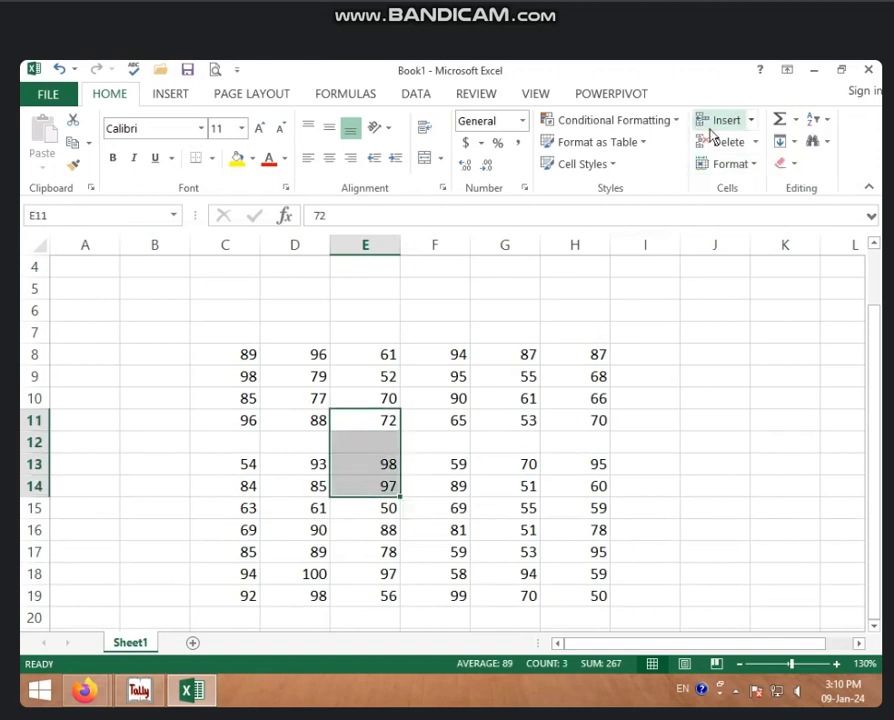
click(751, 121)
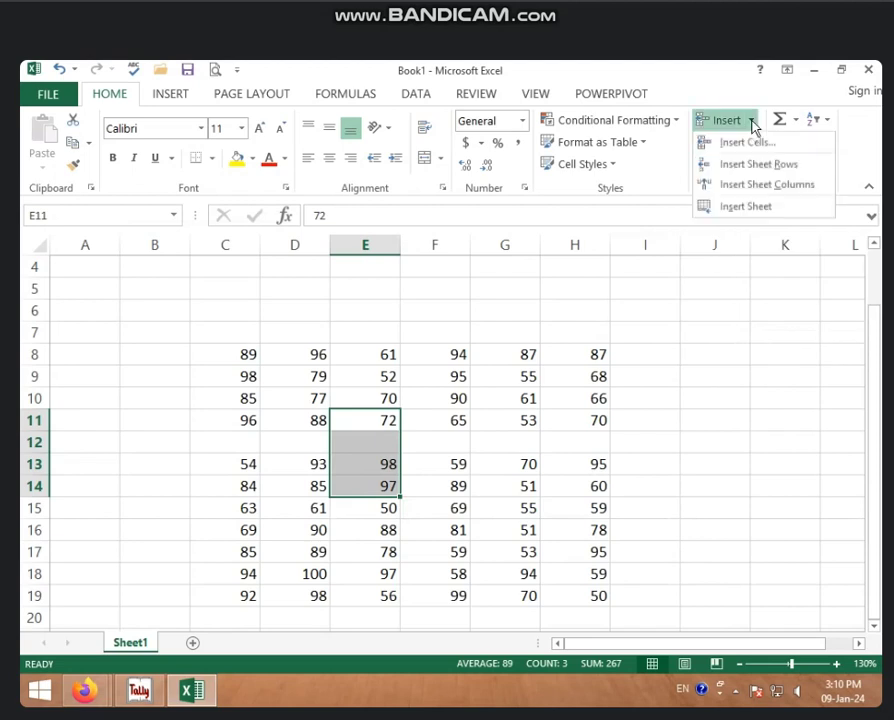
click(762, 165)
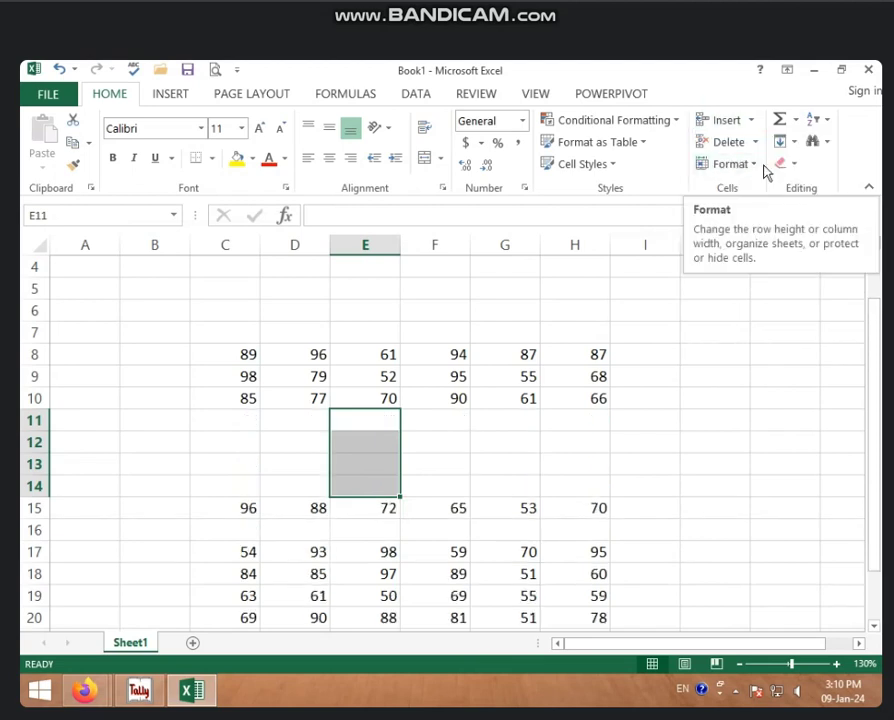
click(755, 142)
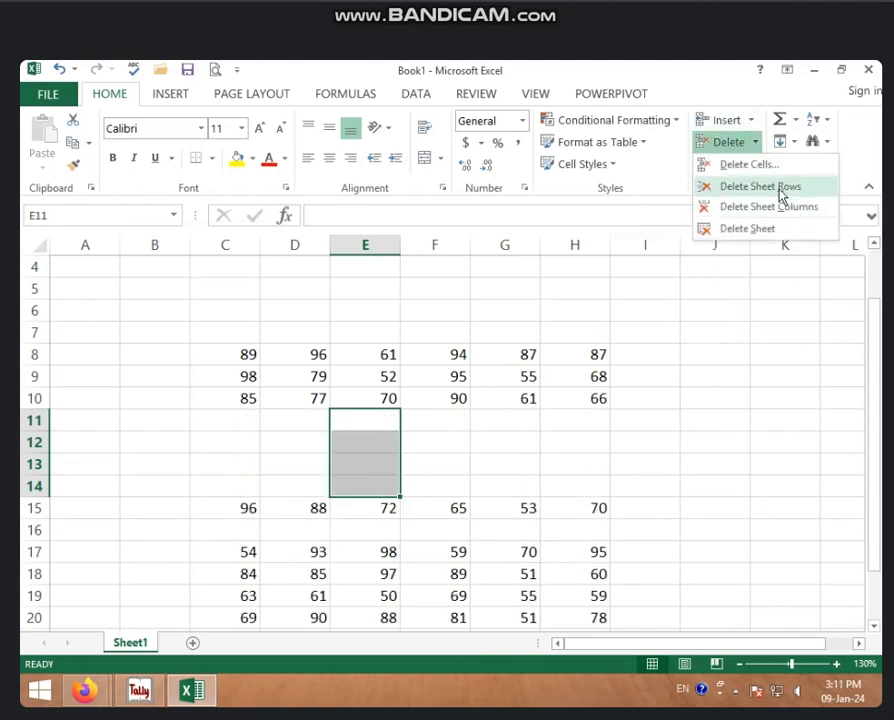
click(780, 188)
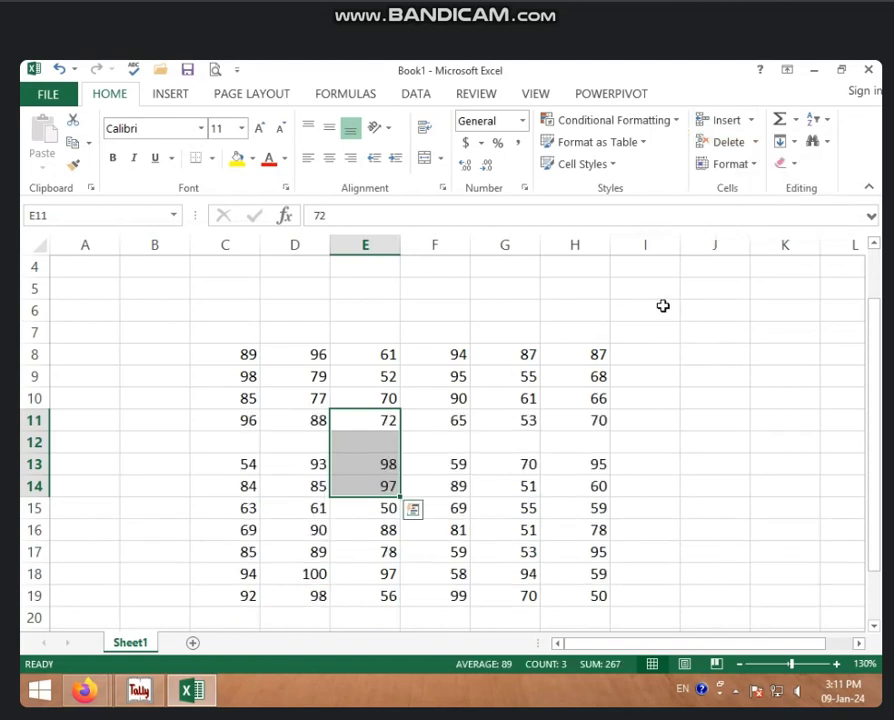
click(395, 400)
click(367, 446)
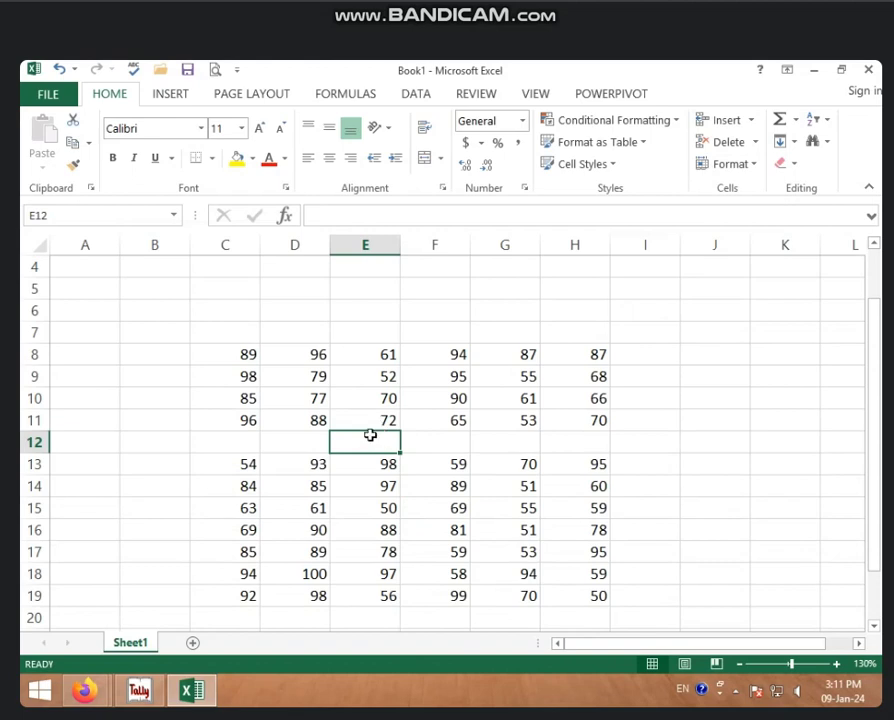
Insert two blank columns at D and E, then delete those columns again
drag(281, 327, 577, 329)
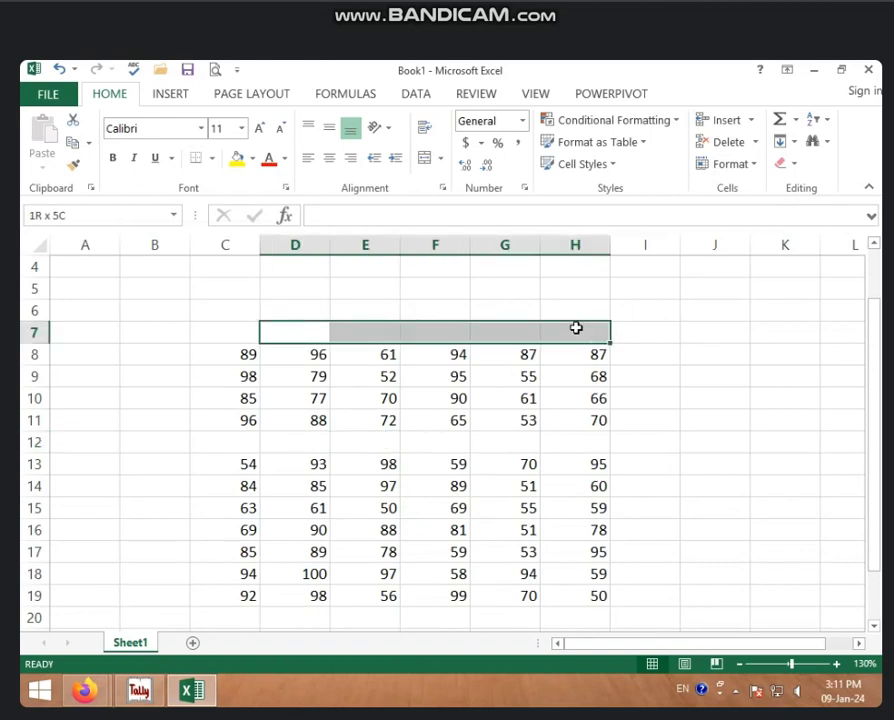
drag(272, 333, 356, 334)
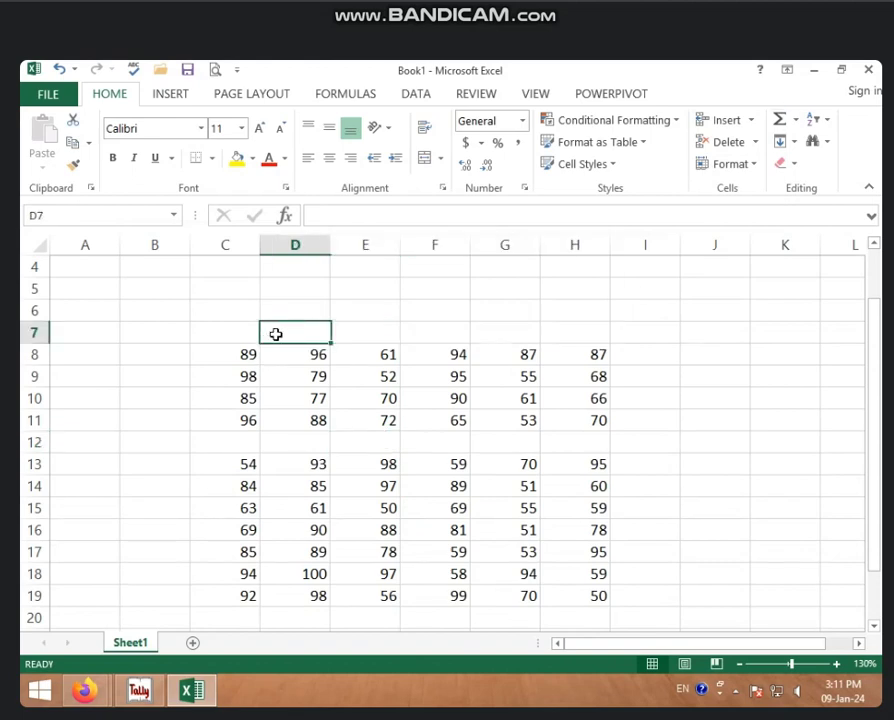
click(751, 120)
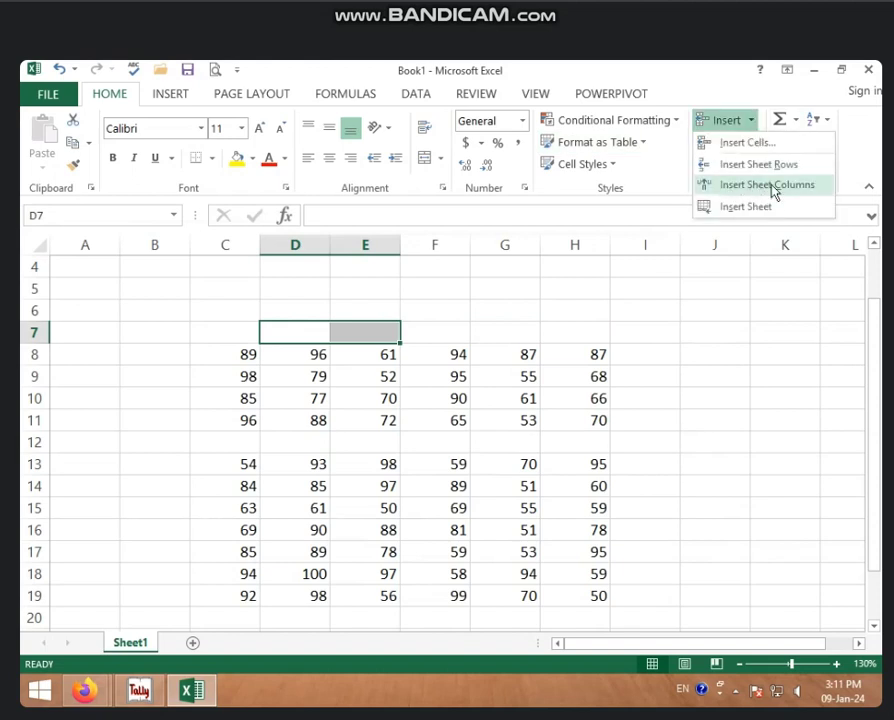
click(771, 187)
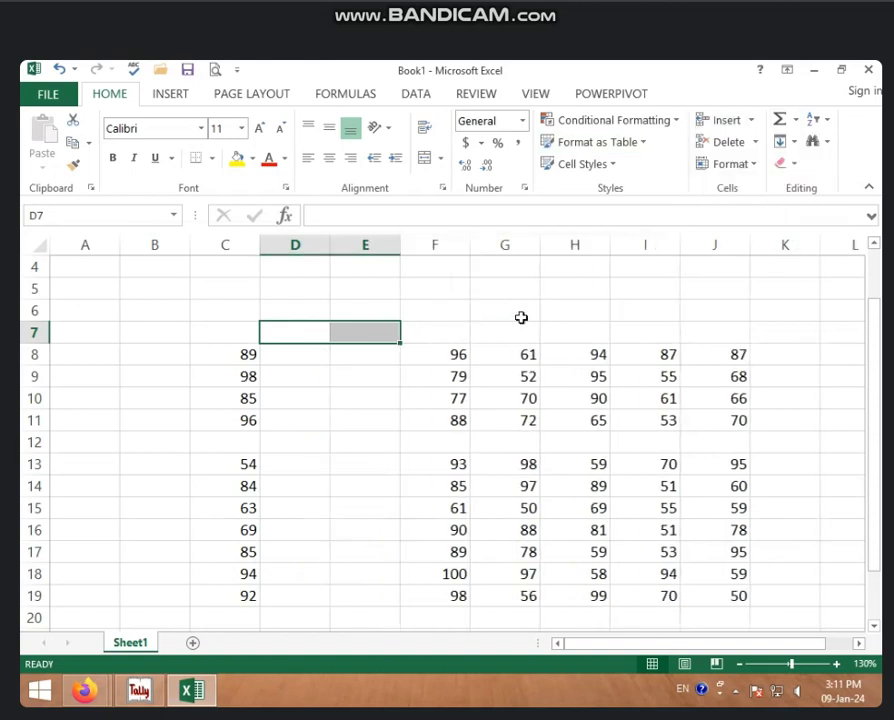
click(757, 142)
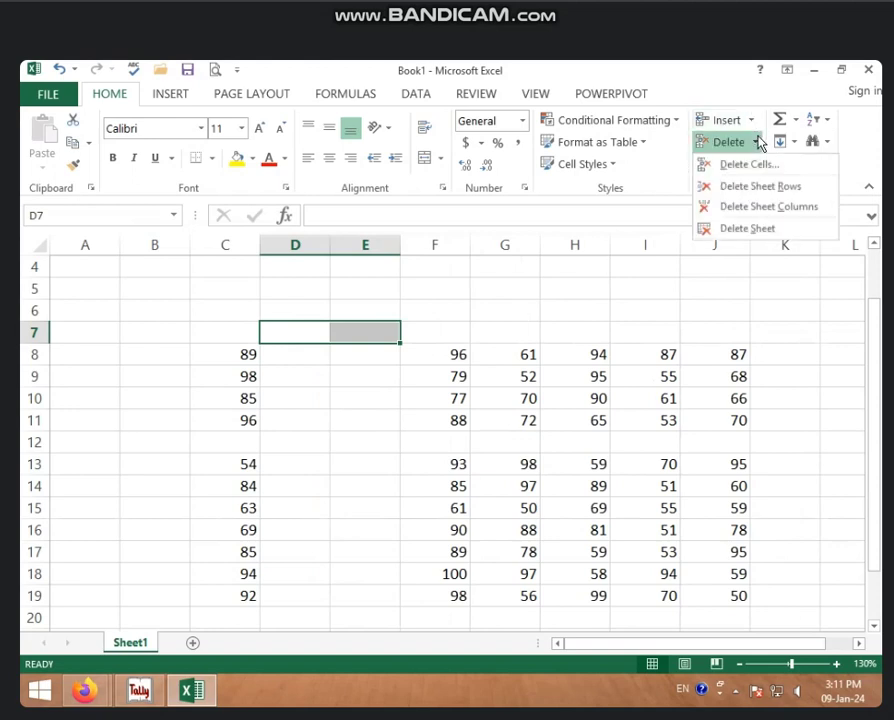
click(744, 208)
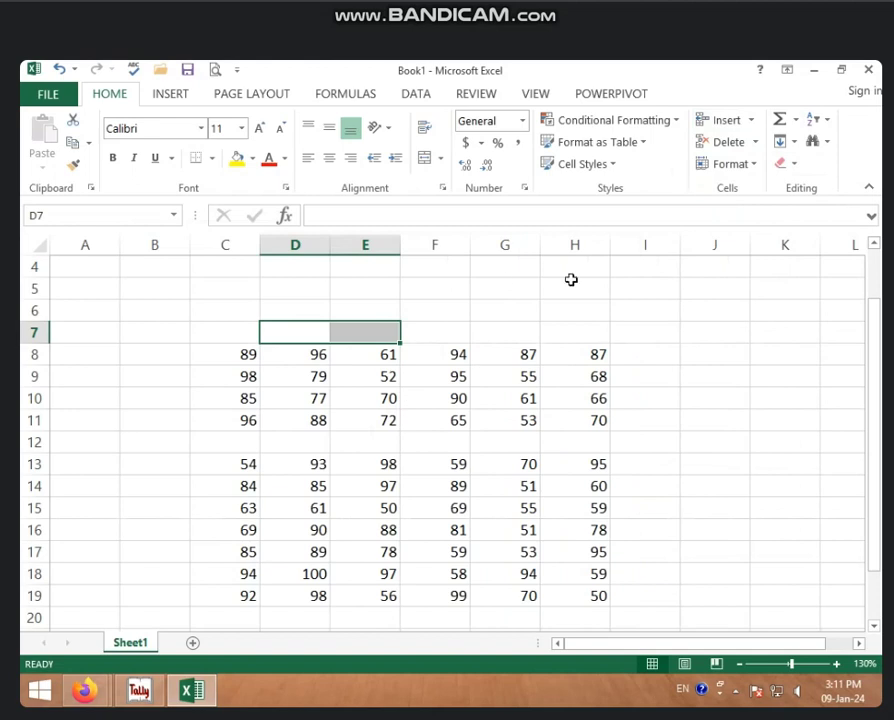
click(751, 121)
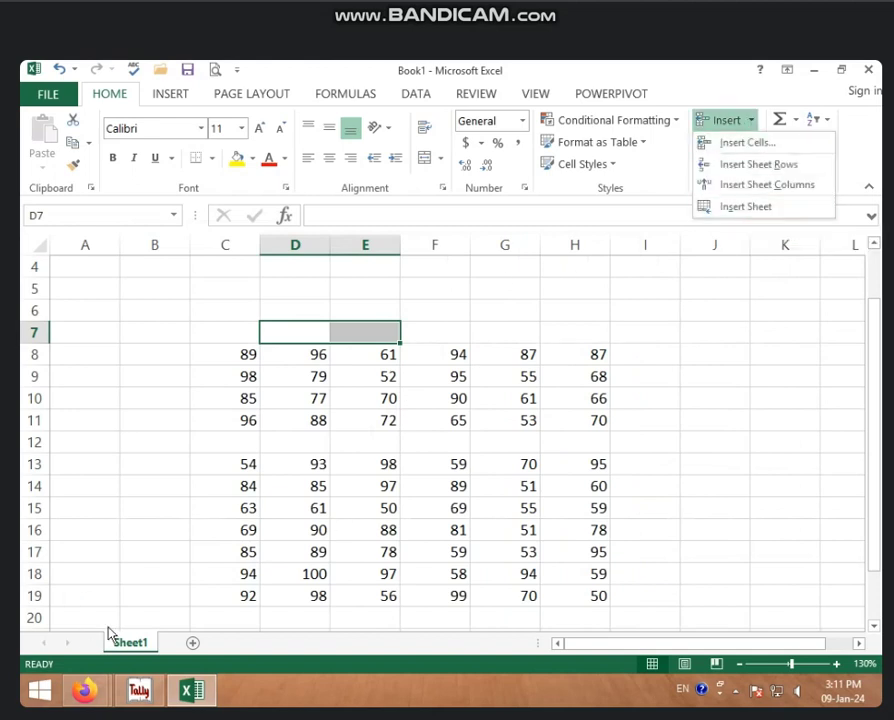
Add Sheet2 via Insert Sheet and Sheet3 via New sheet, then return to Sheet1's cell E12
click(765, 208)
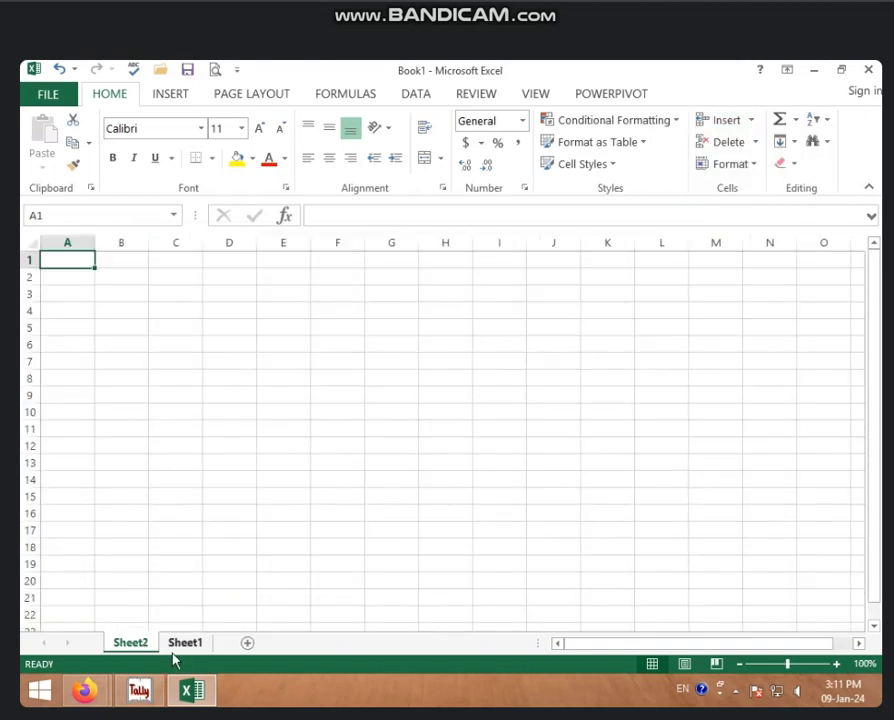
click(247, 643)
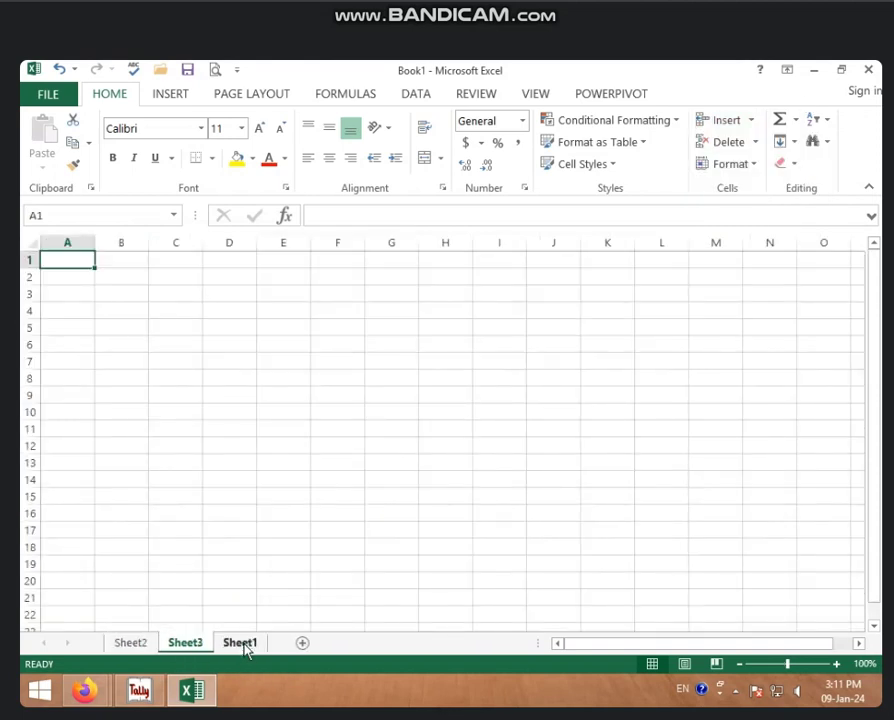
right_click(240, 647)
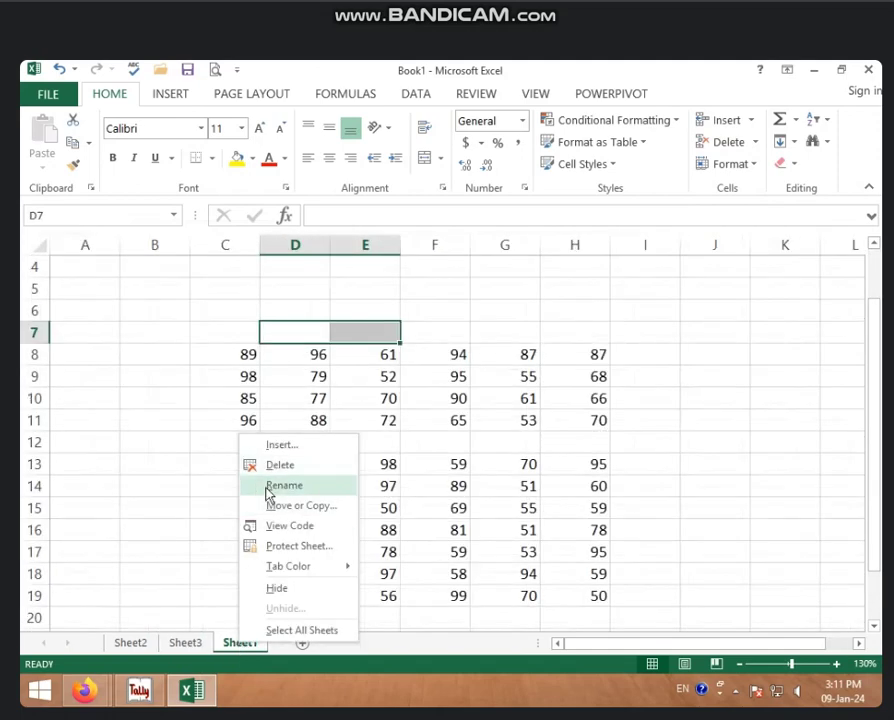
click(493, 323)
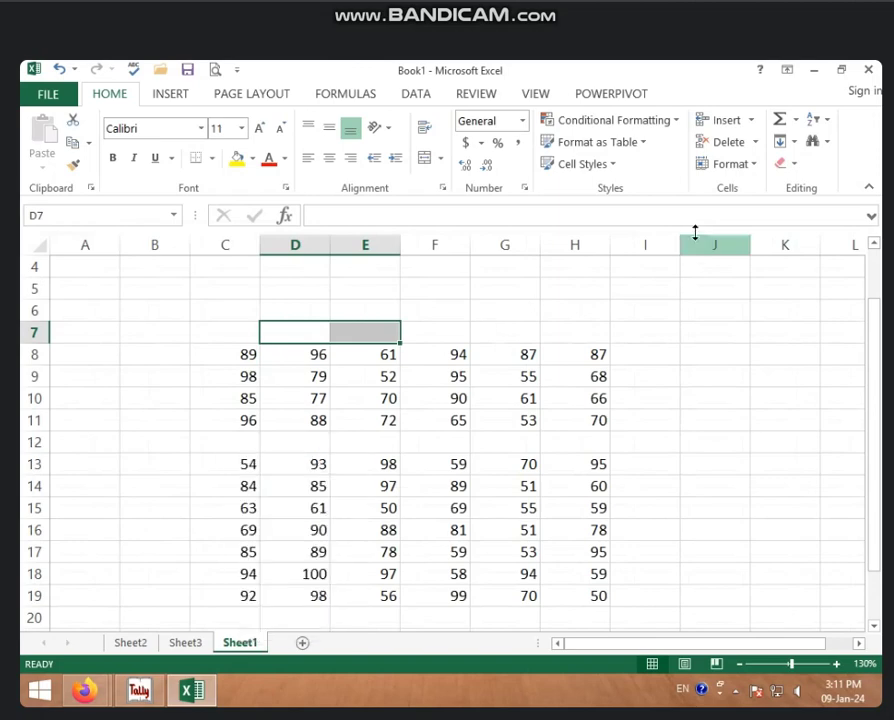
click(757, 142)
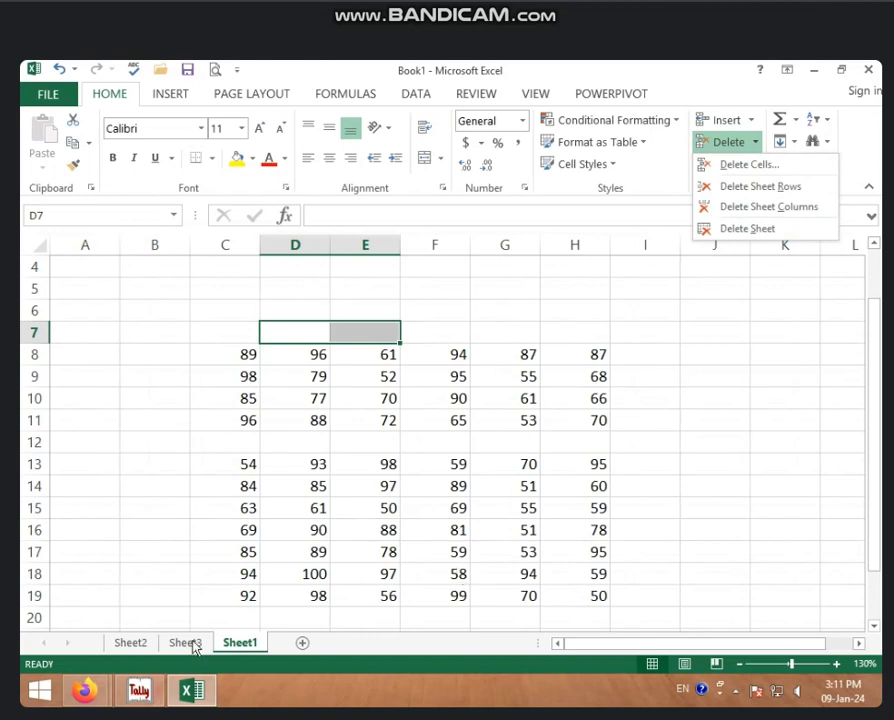
click(240, 643)
click(332, 450)
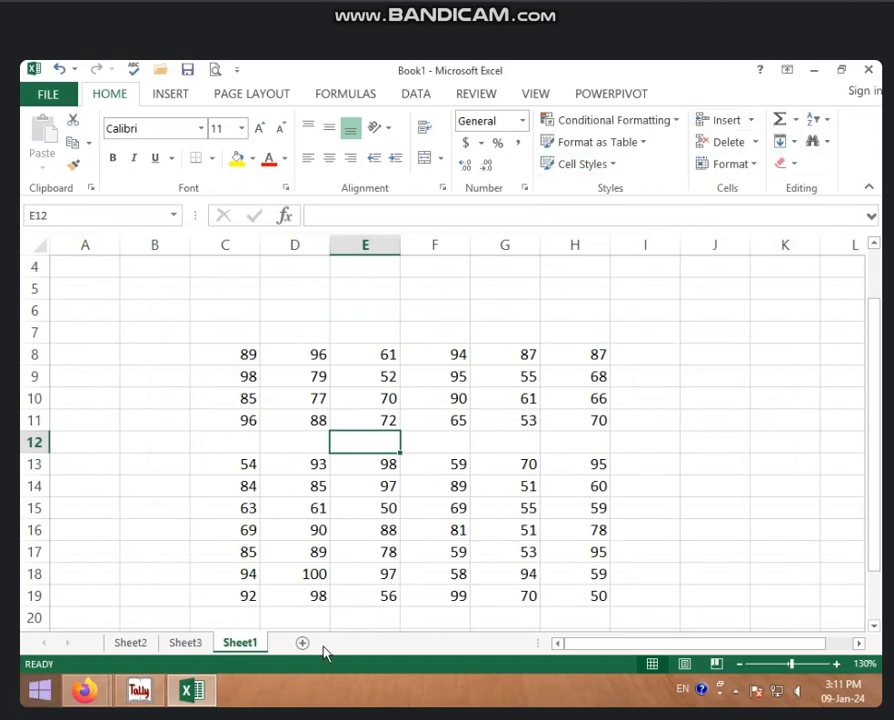
Insert two blank rows at rows 12–13 so rows 12–14 are empty
click(37, 444)
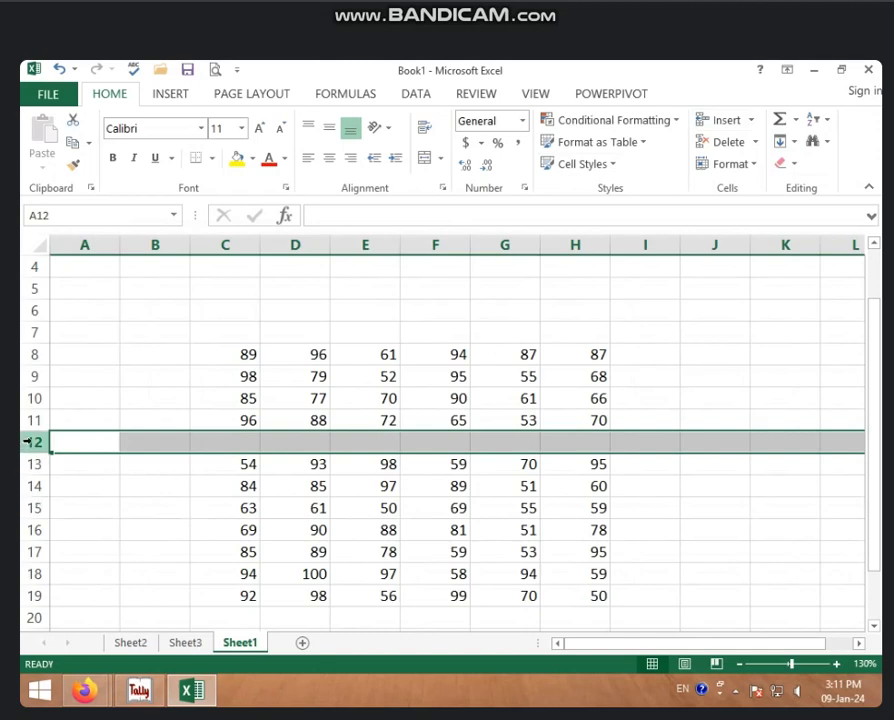
drag(31, 442, 38, 473)
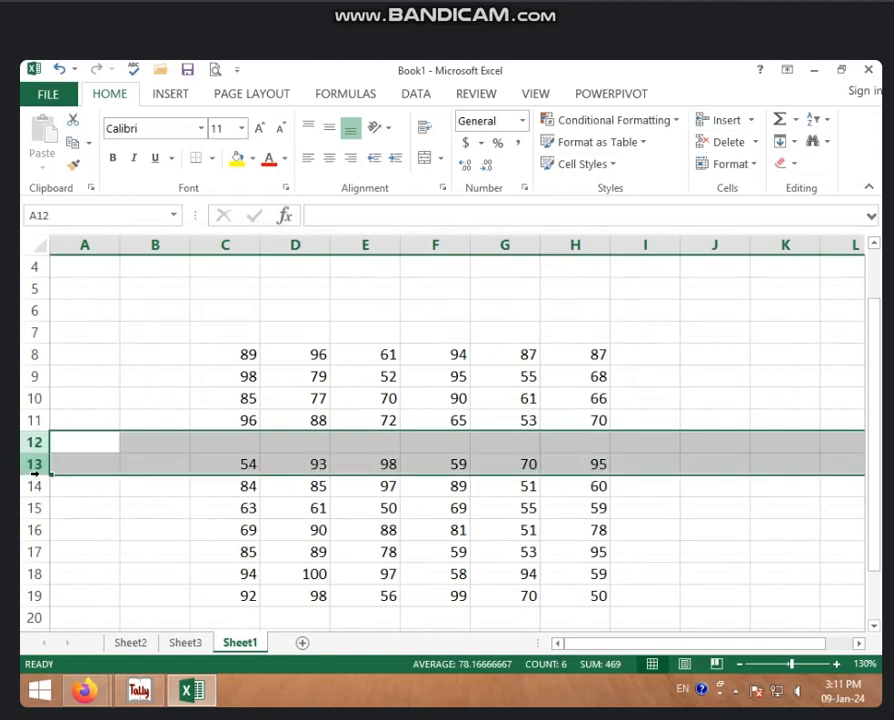
right_click(33, 463)
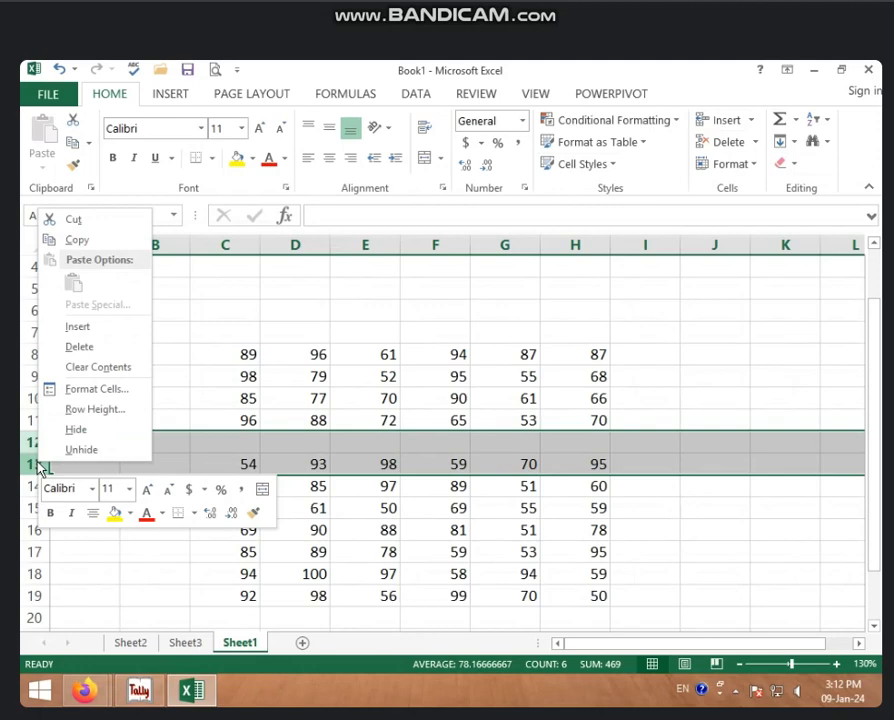
click(84, 328)
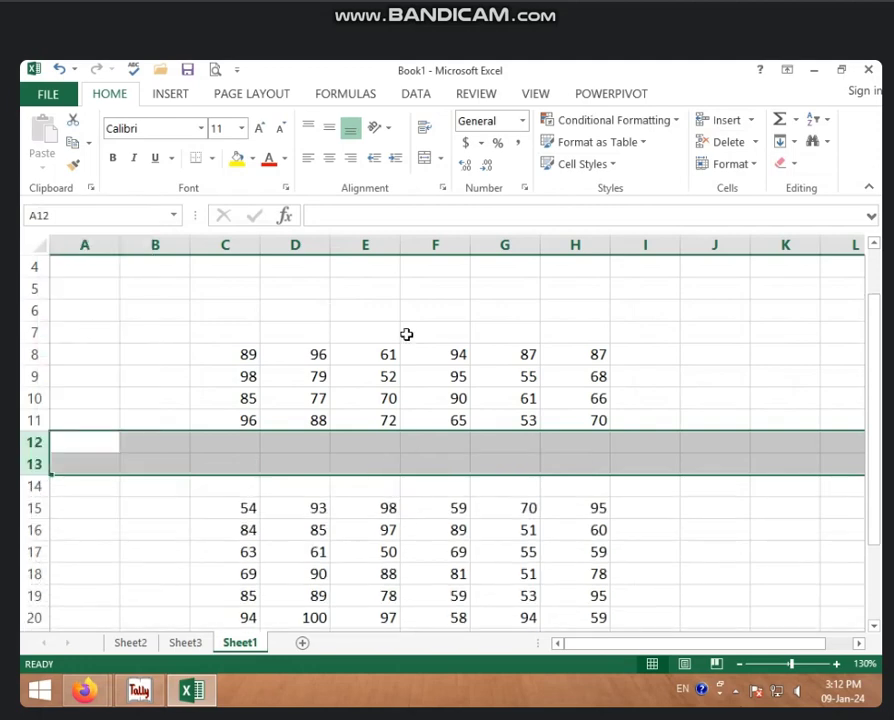
Insert three blank columns at D–F, then delete them again
drag(306, 245, 427, 243)
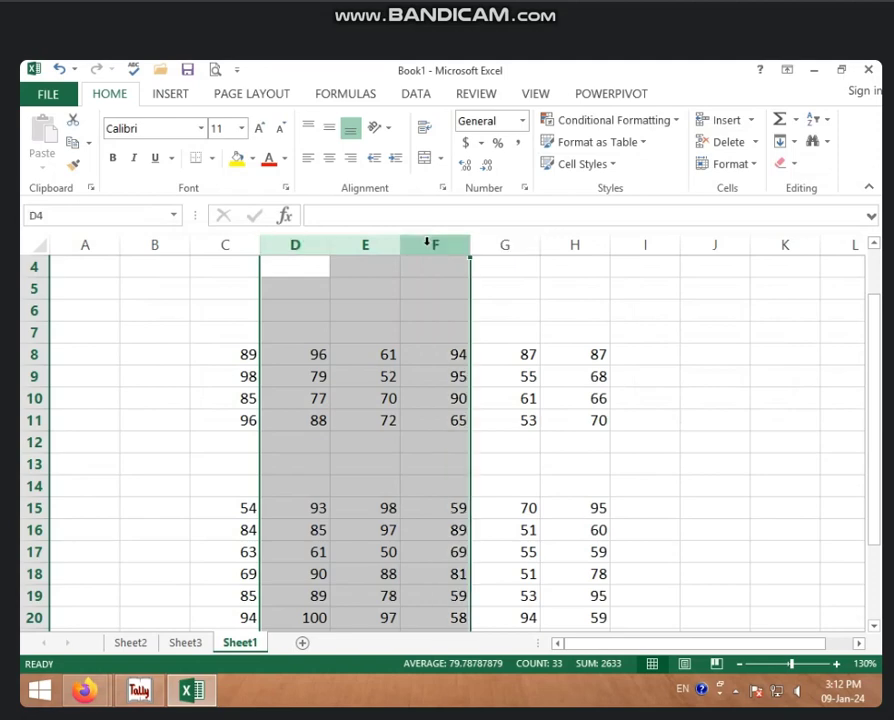
right_click(428, 243)
click(487, 363)
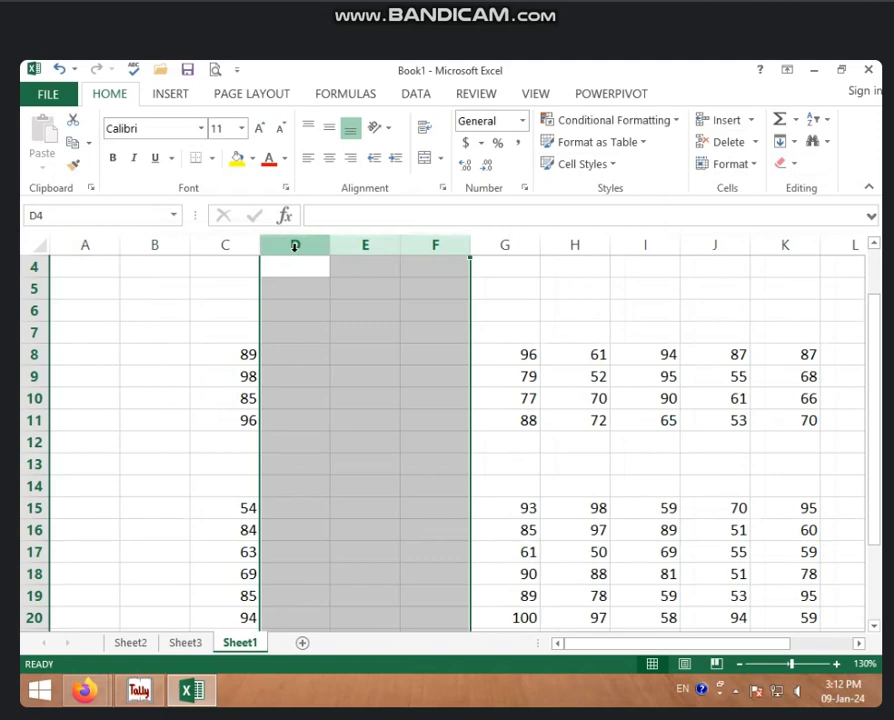
click(295, 245)
drag(293, 246, 412, 246)
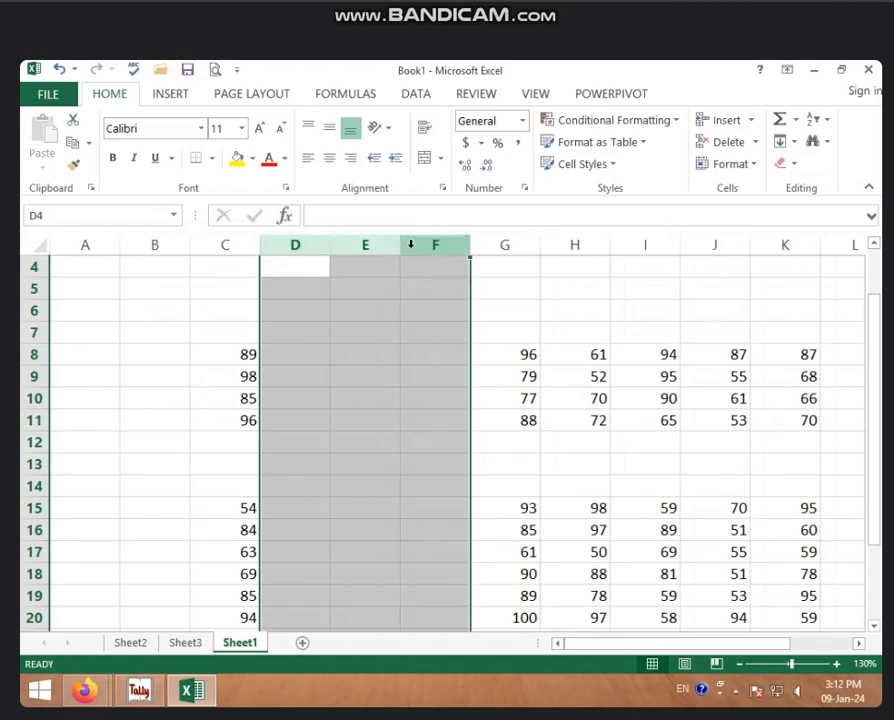
right_click(410, 247)
click(452, 385)
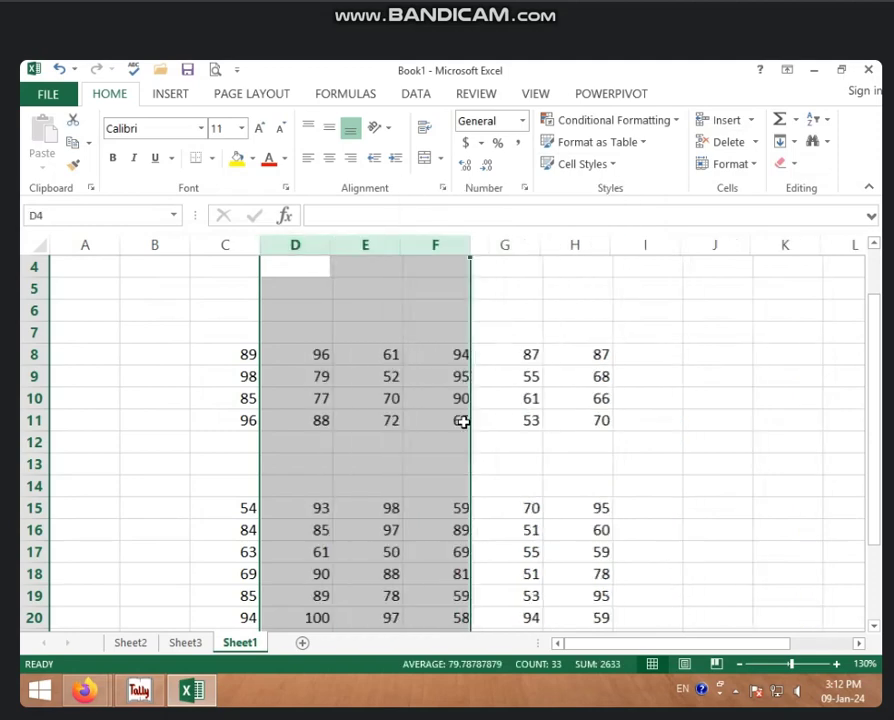
Delete blank rows 12–14 so the numbers run continuously through C8:H18
click(200, 486)
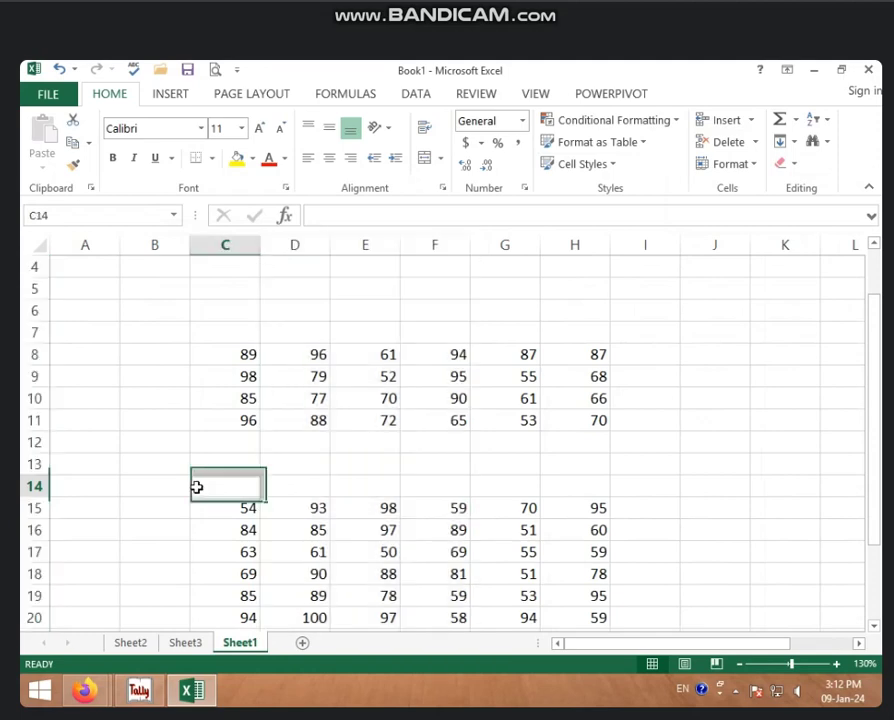
drag(37, 443, 37, 488)
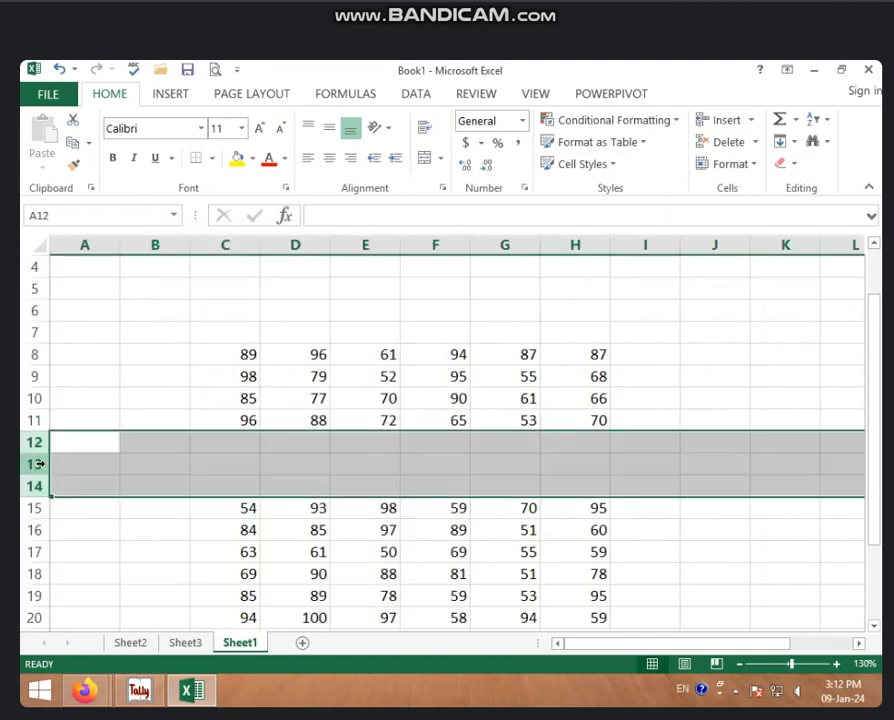
right_click(37, 463)
click(88, 350)
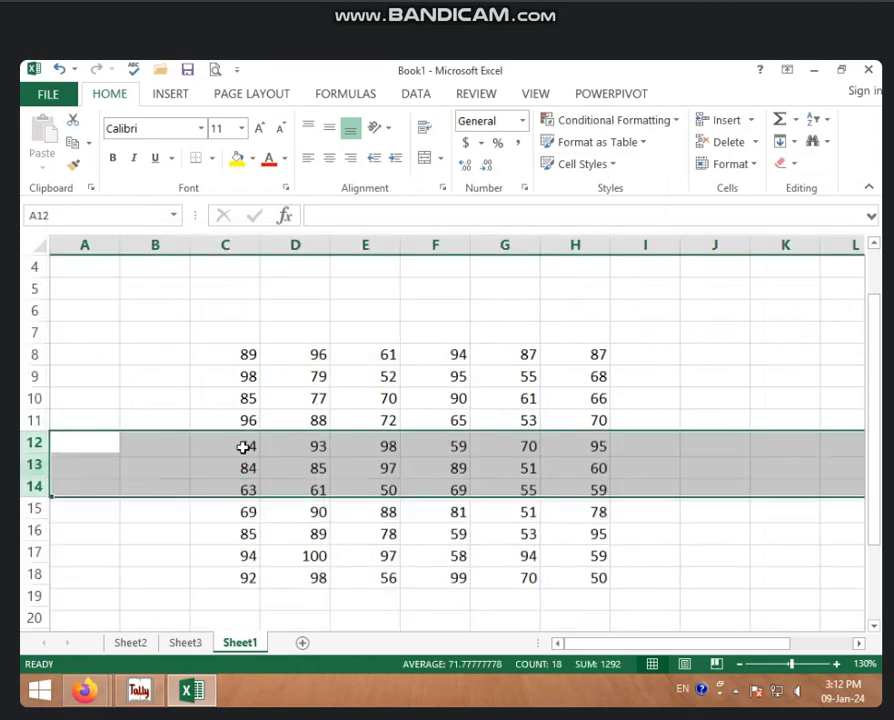
Select rows 12–13, then bring up the context menu for cell B12
click(230, 459)
click(200, 450)
drag(36, 443, 37, 477)
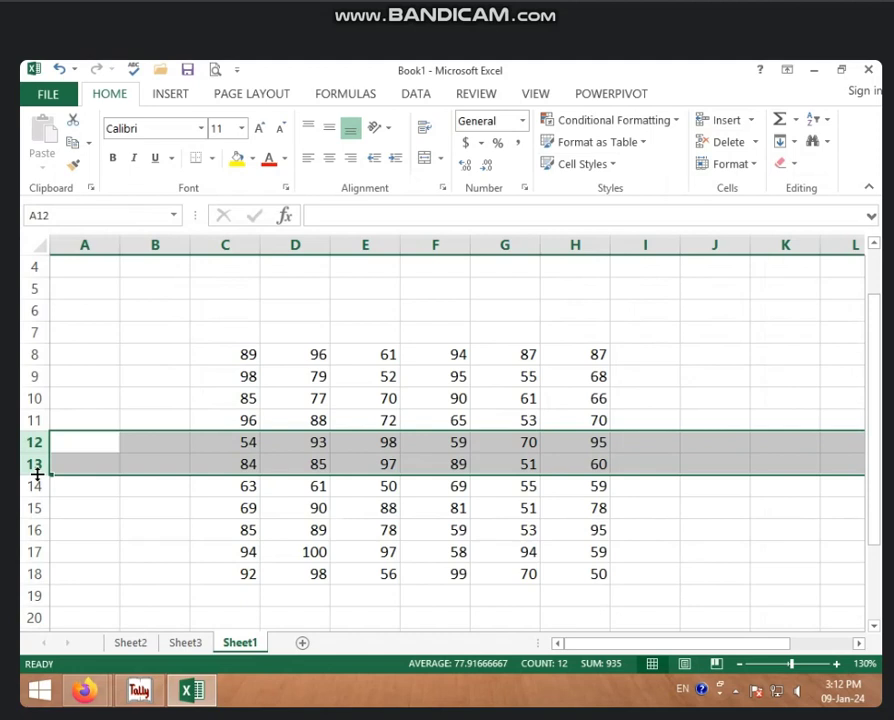
click(162, 480)
click(172, 449)
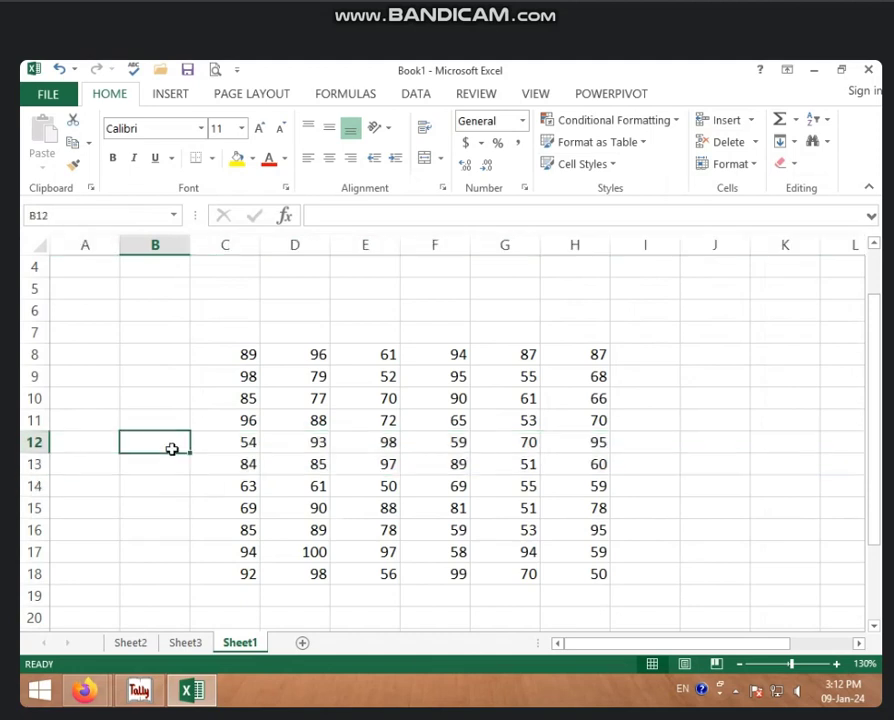
right_click(172, 449)
click(220, 234)
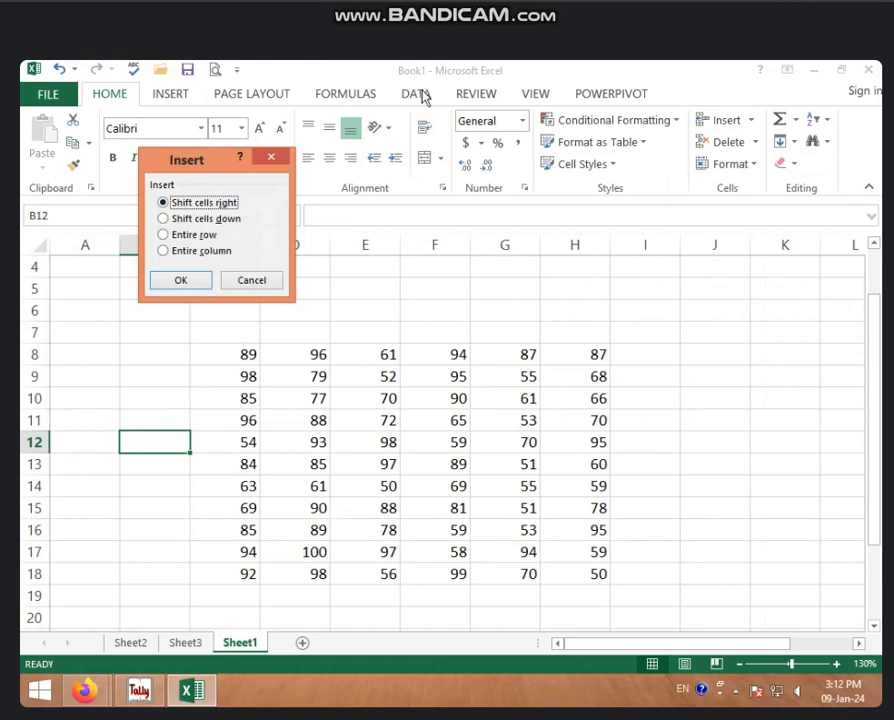
click(264, 281)
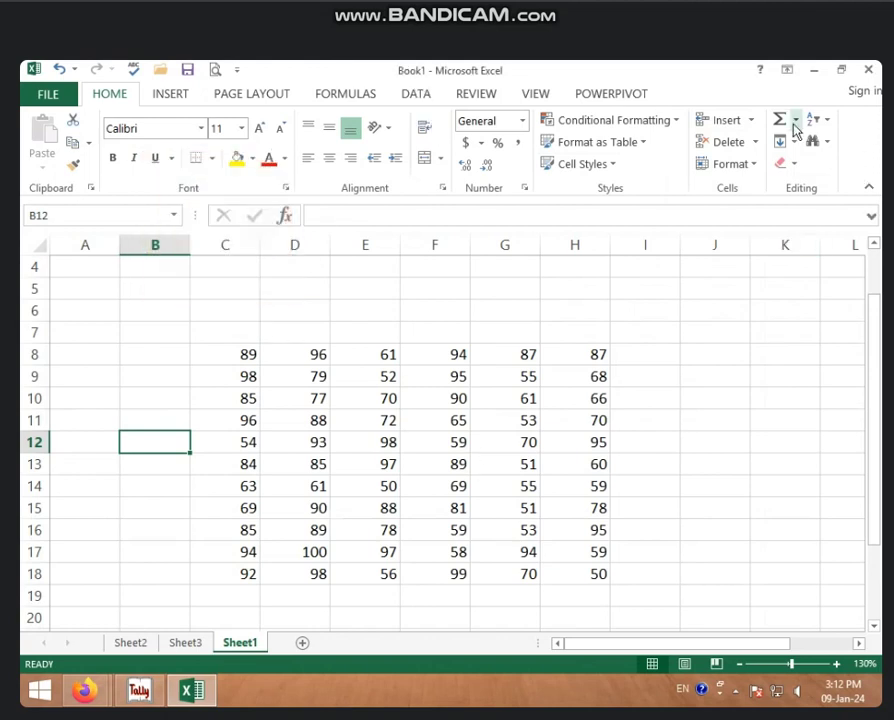
Raise row 12's height from the default 15 to 20 points
click(758, 163)
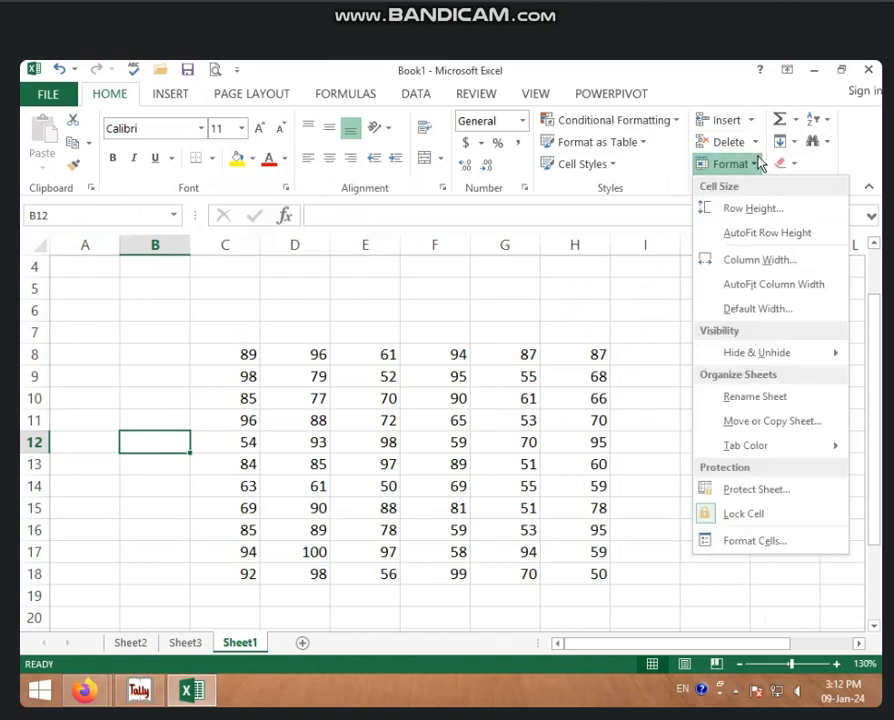
click(740, 216)
text(20)
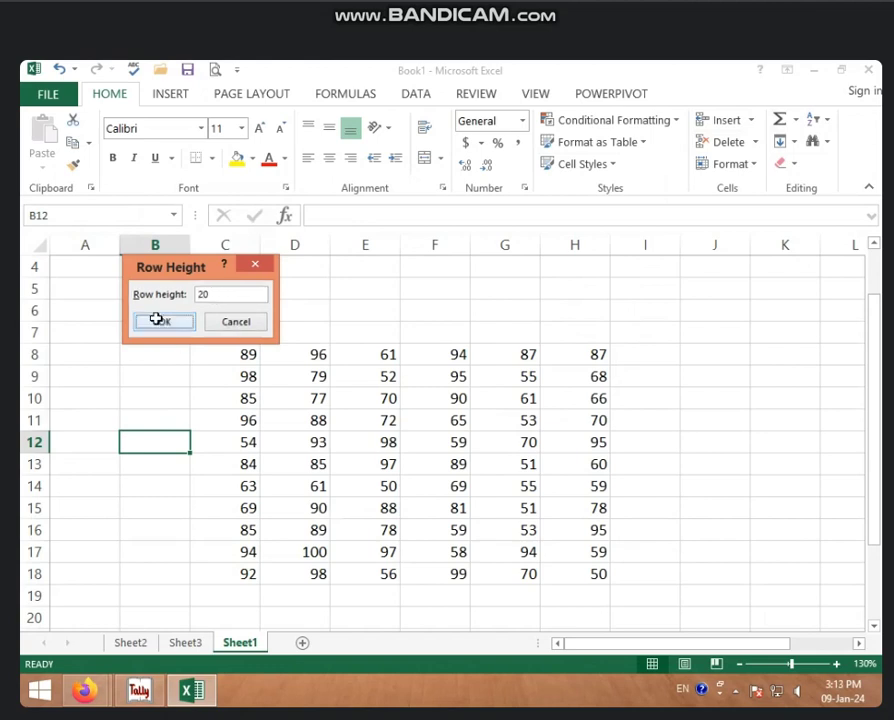
click(158, 321)
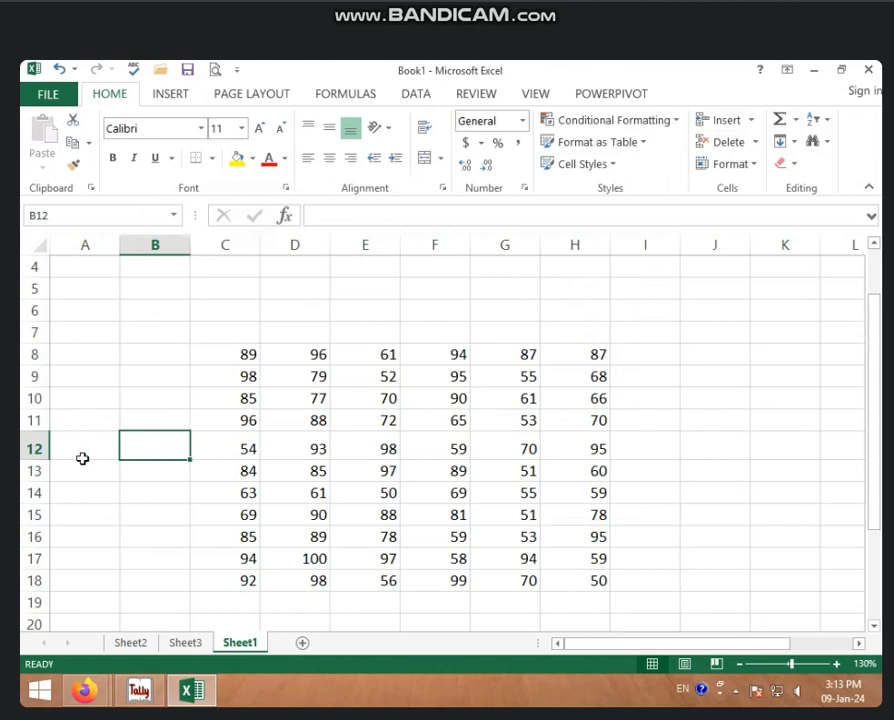
click(28, 449)
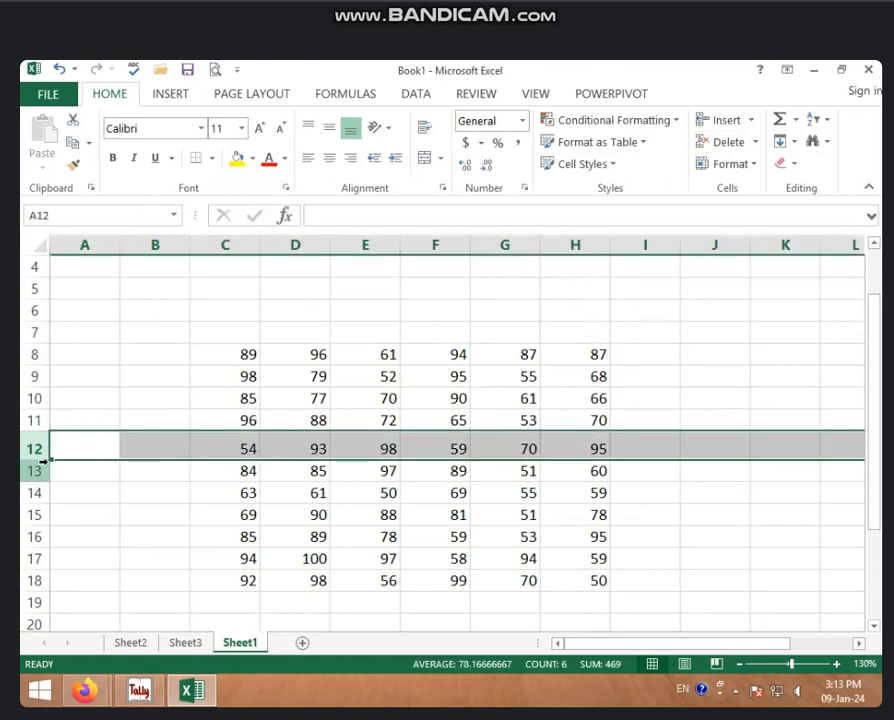
drag(40, 459, 50, 487)
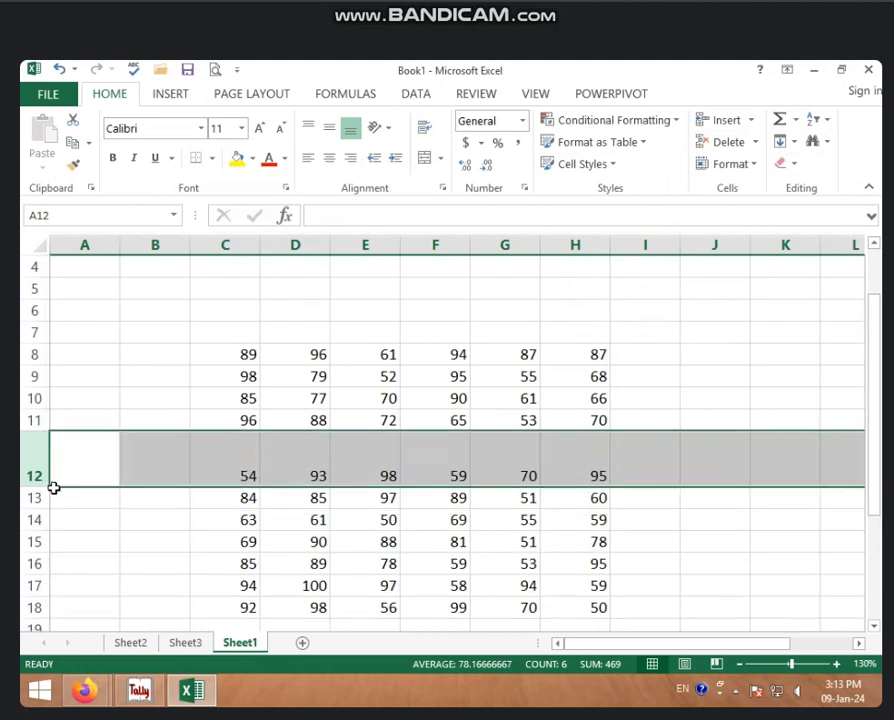
click(222, 472)
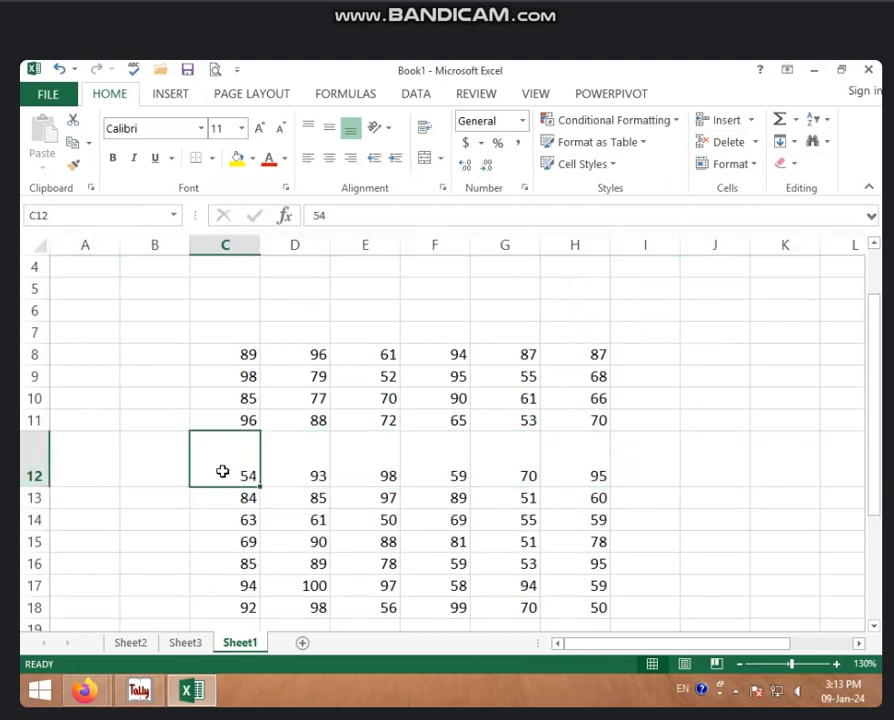
click(757, 166)
click(766, 210)
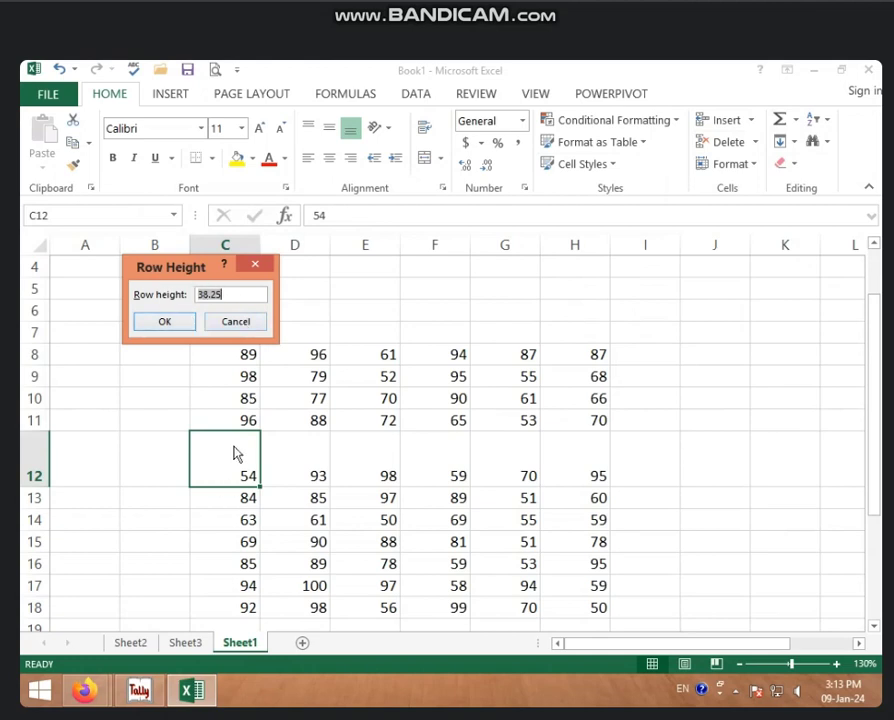
click(238, 322)
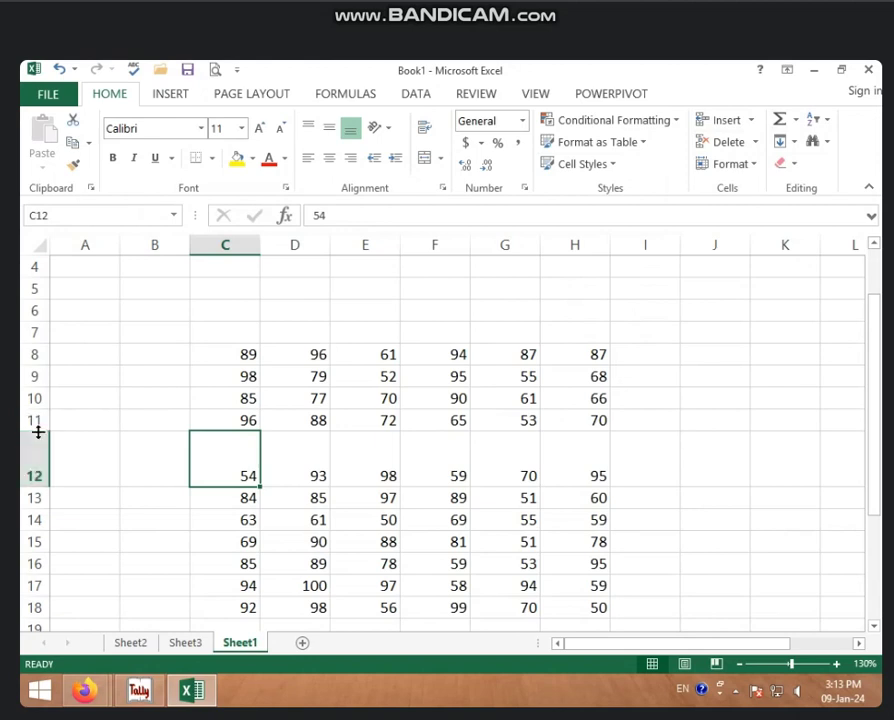
drag(38, 431, 36, 455)
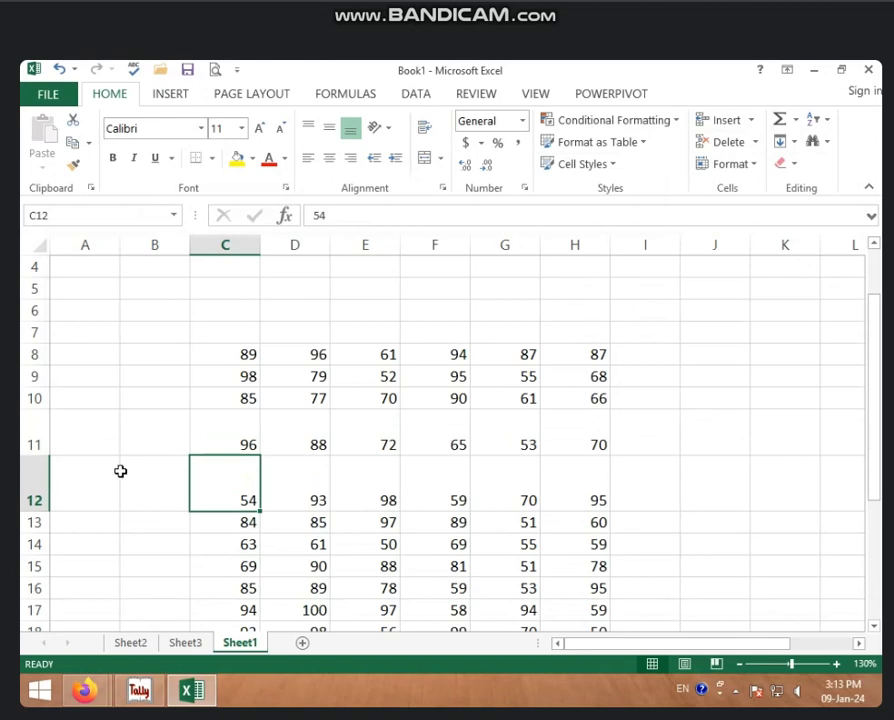
click(110, 514)
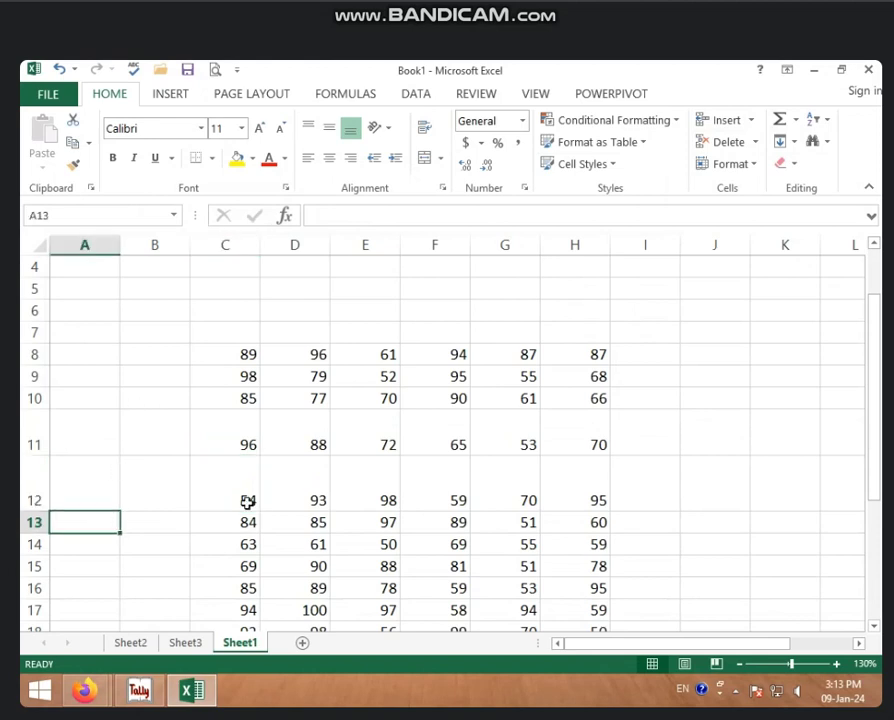
click(300, 503)
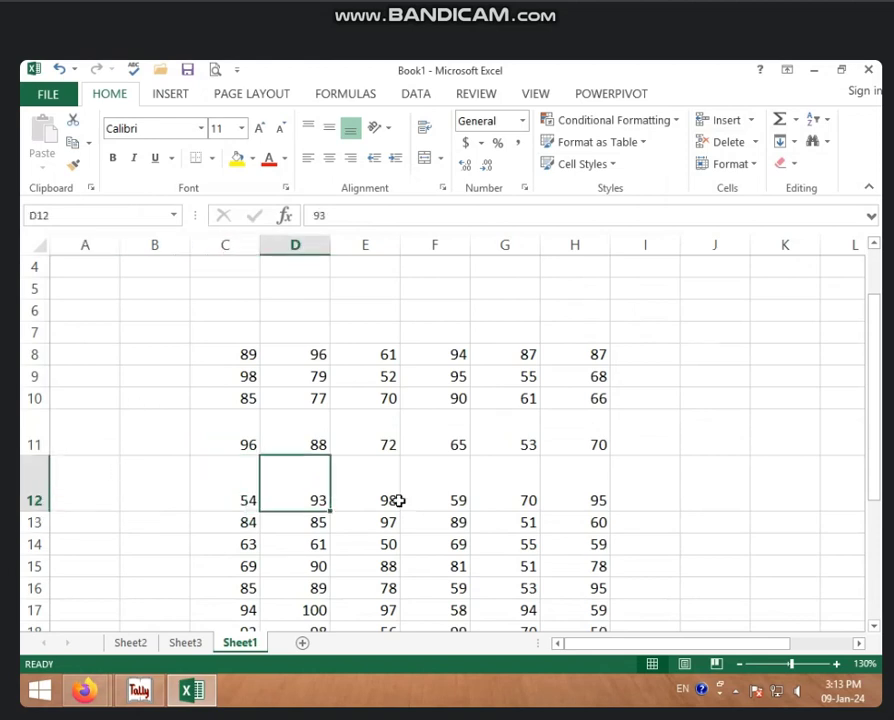
click(748, 165)
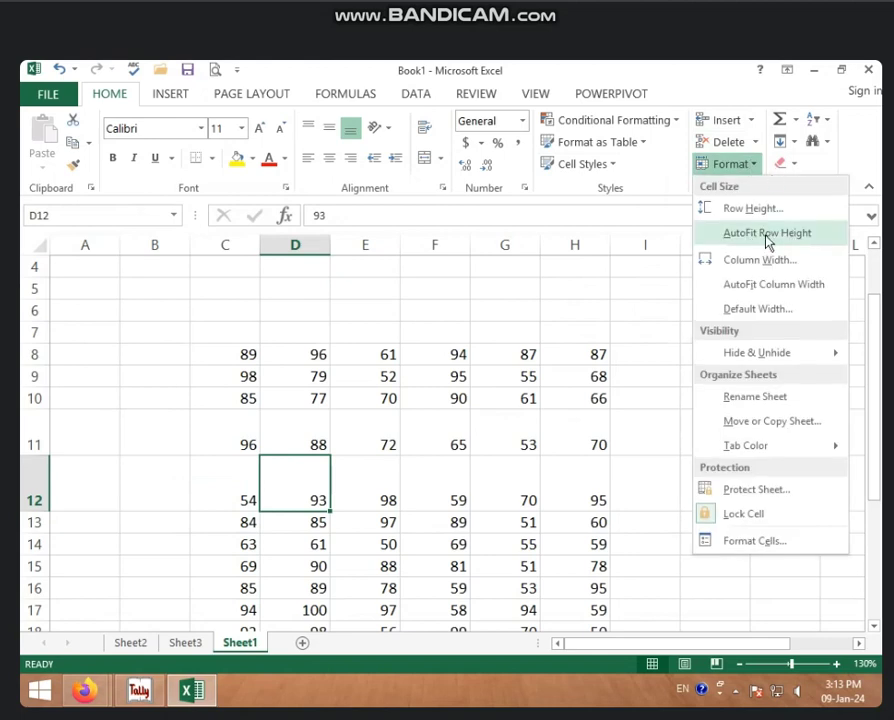
click(805, 235)
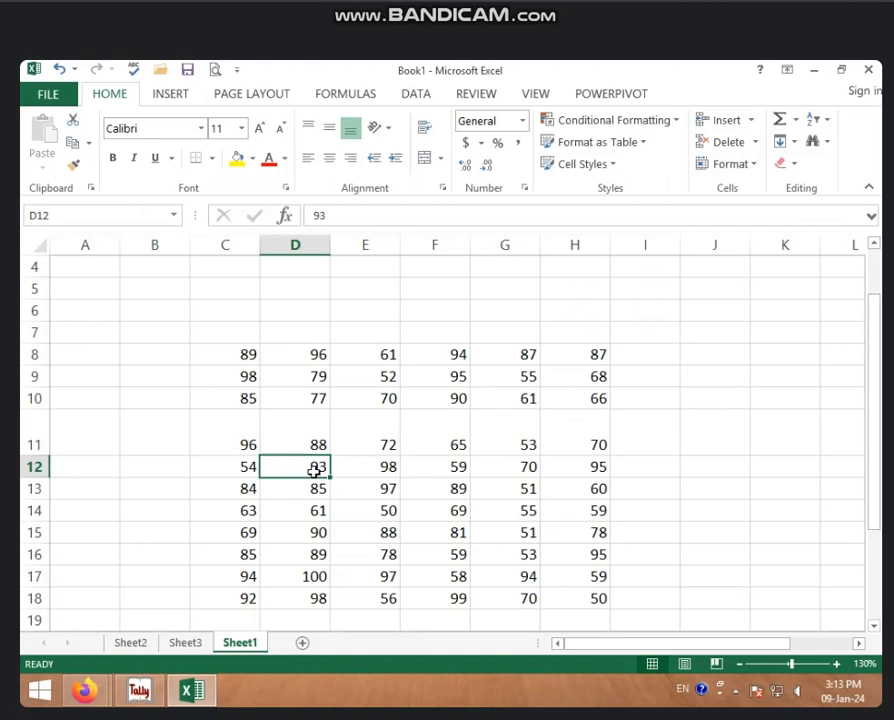
click(28, 444)
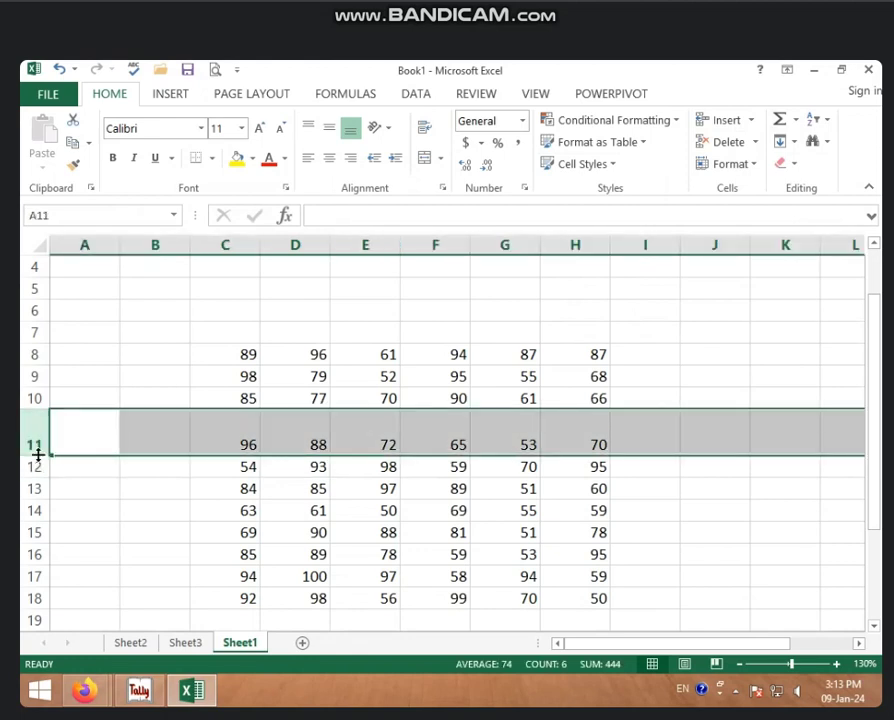
double_click(37, 455)
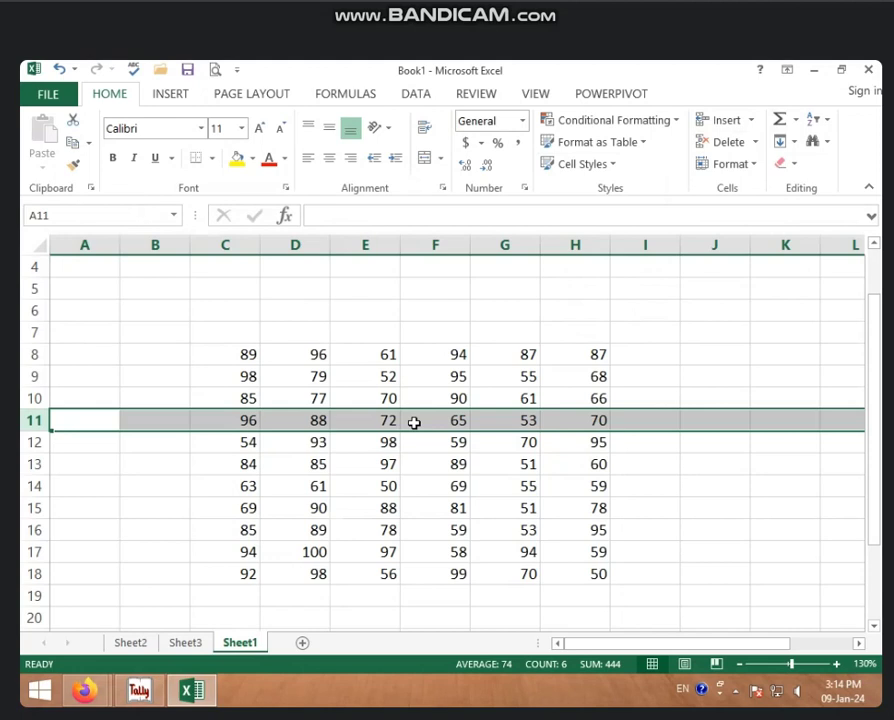
click(441, 314)
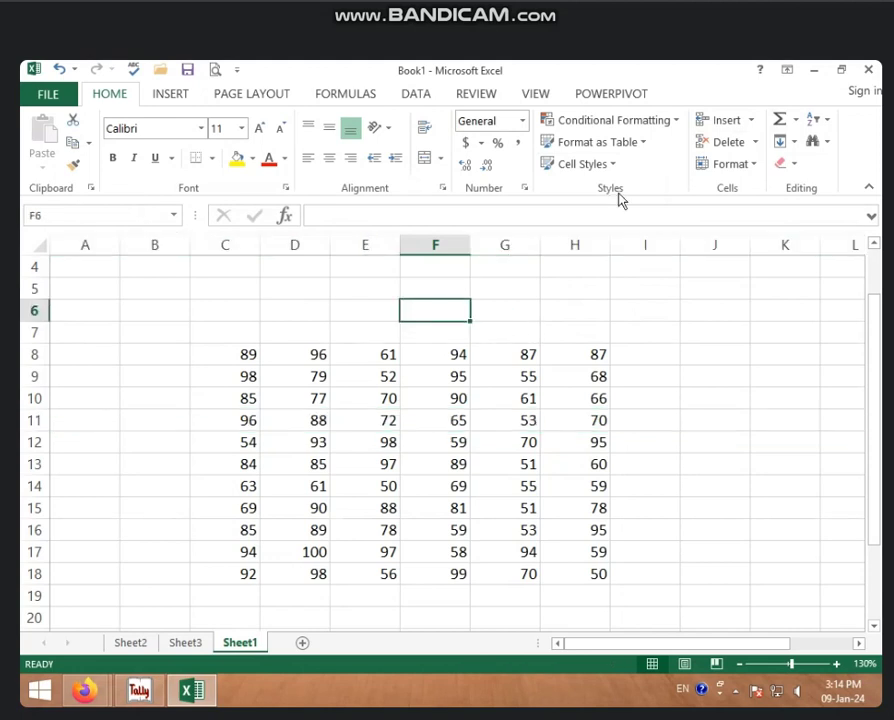
click(296, 356)
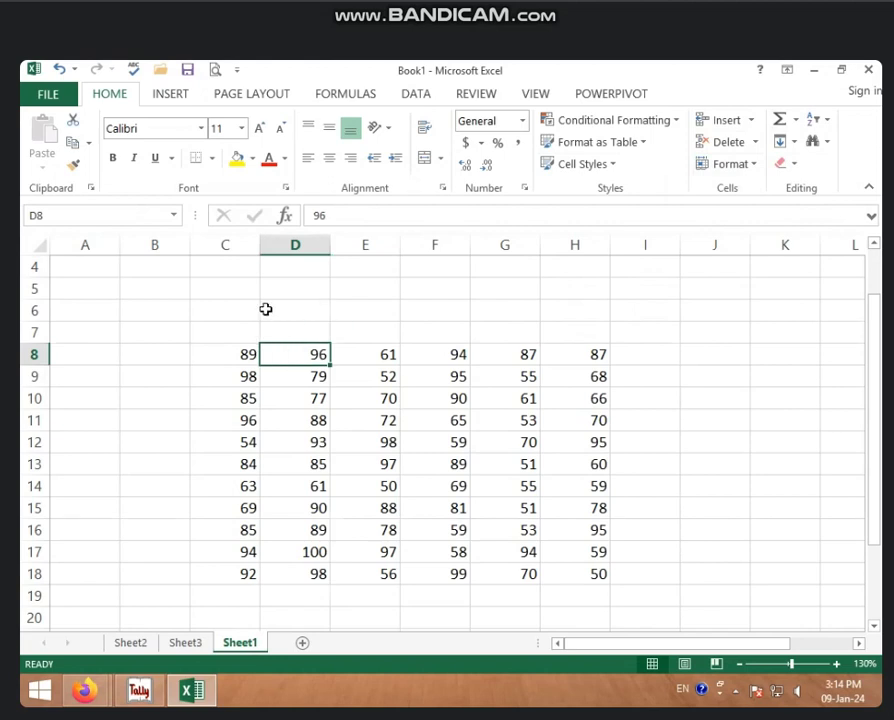
Set column D's width to 1
click(759, 165)
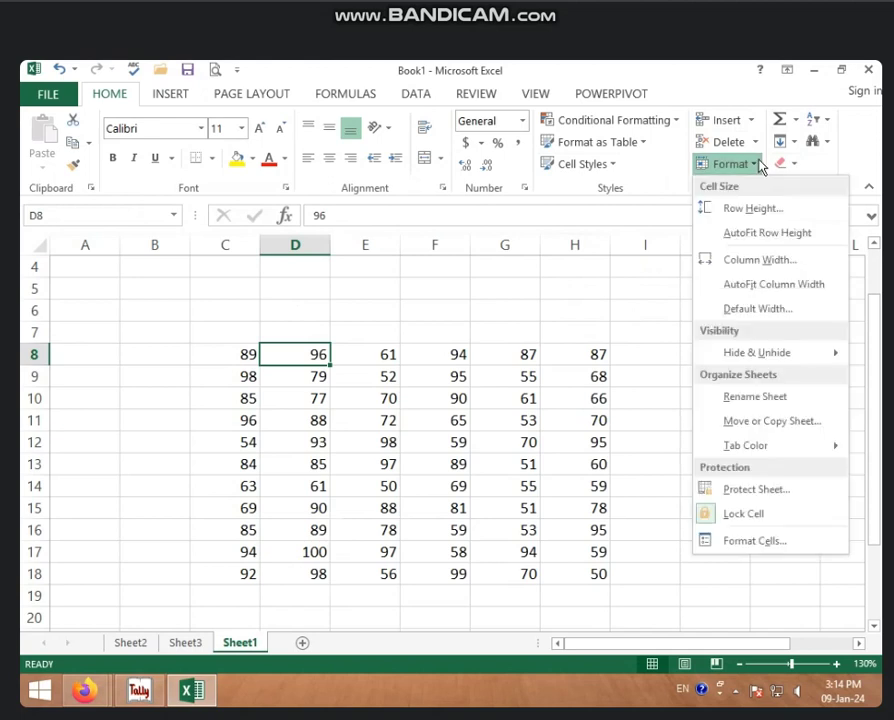
click(748, 262)
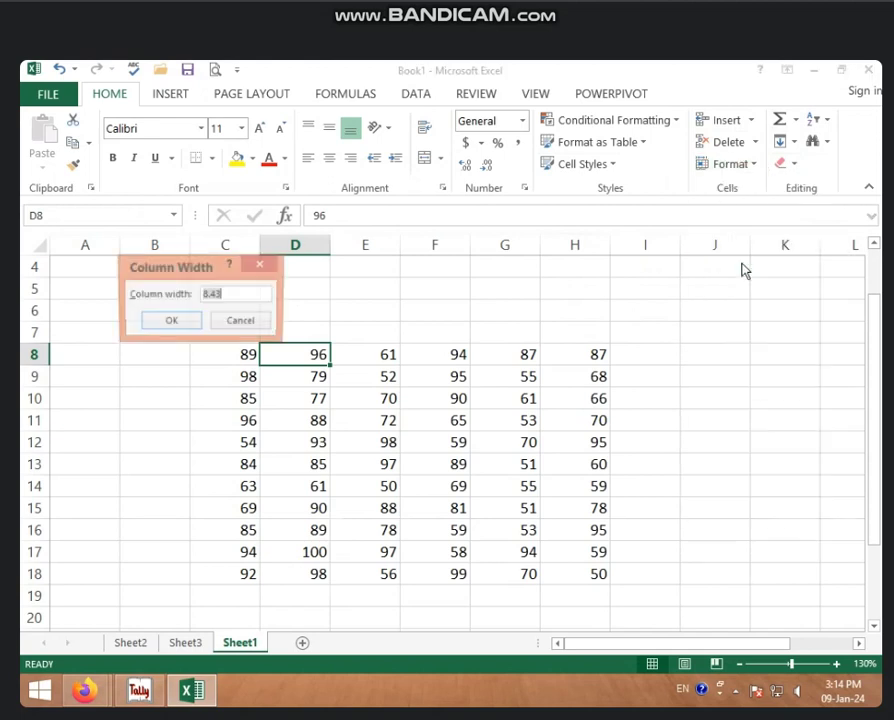
click(210, 301)
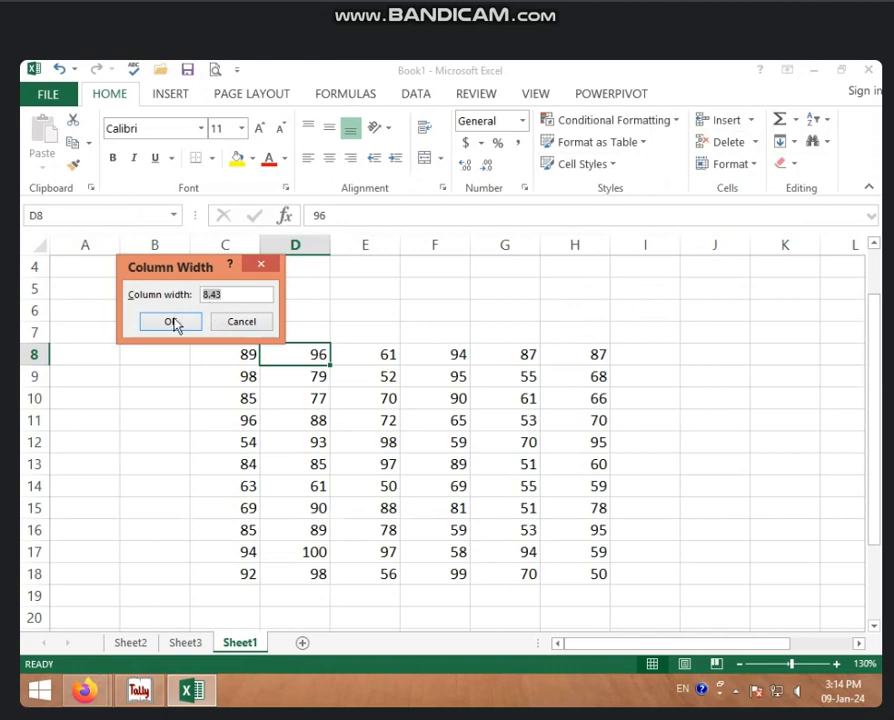
text(10)
click(176, 323)
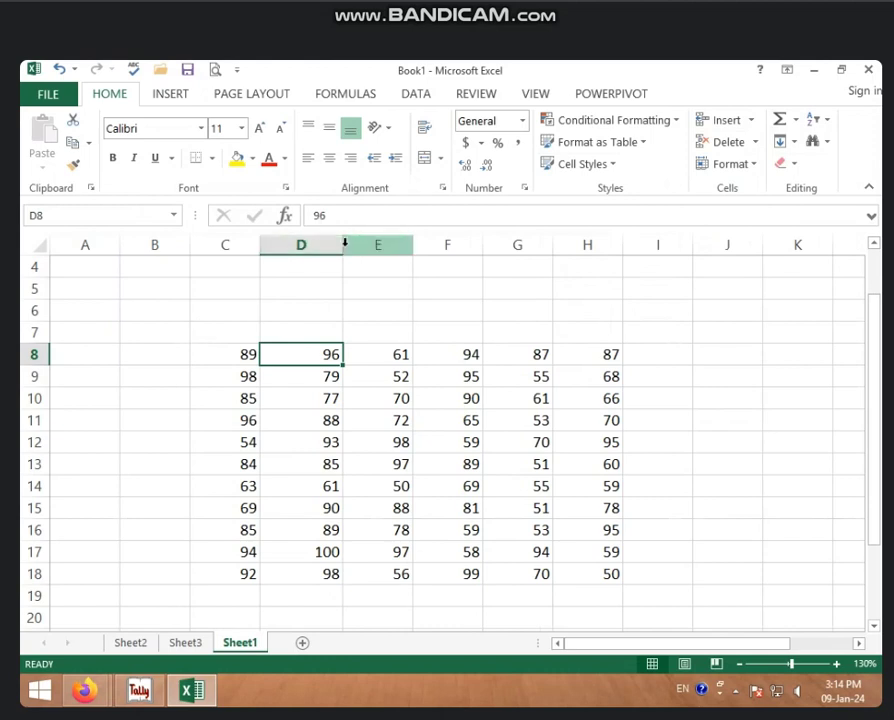
Widen column D, then AutoFit it so the 100 in D17 just shows in full
drag(342, 244, 457, 244)
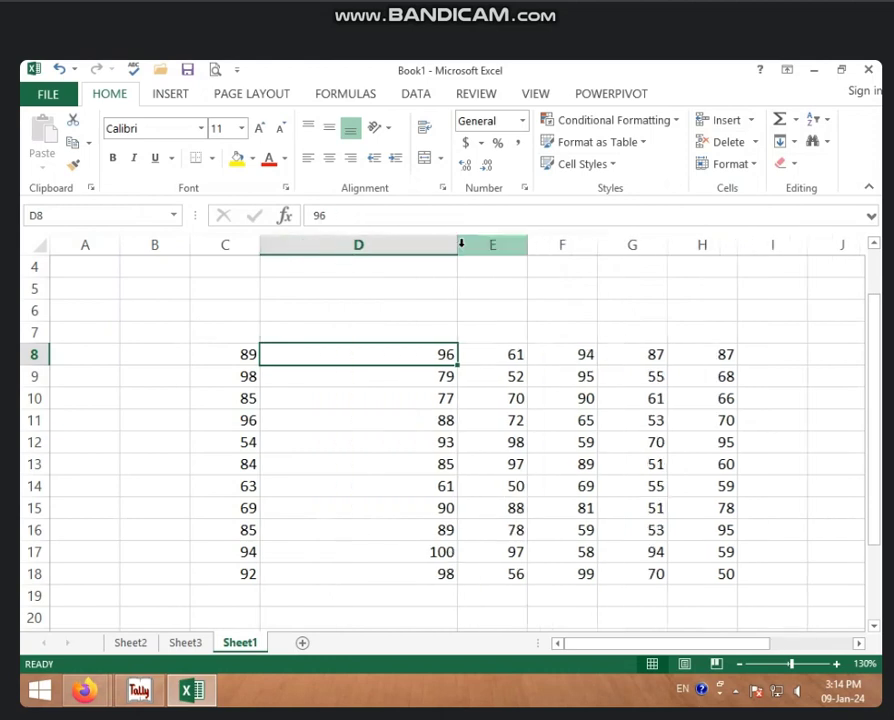
click(756, 166)
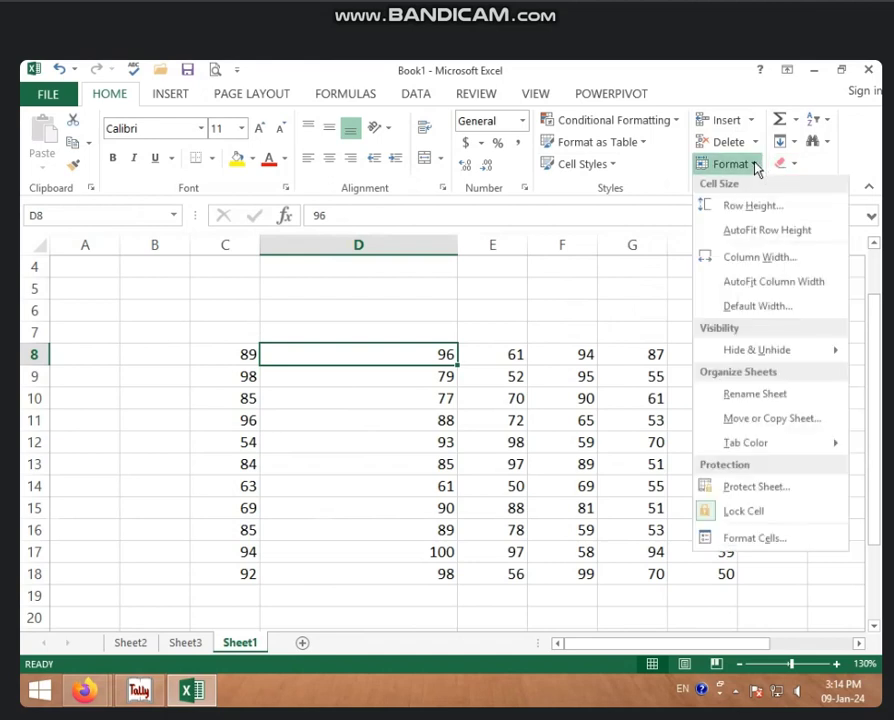
click(781, 288)
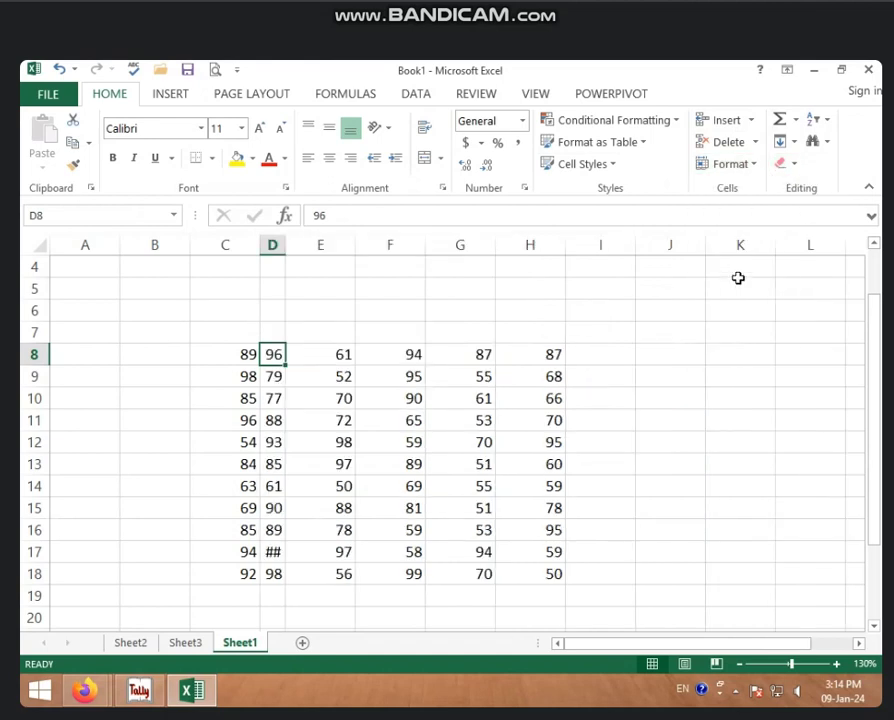
click(273, 244)
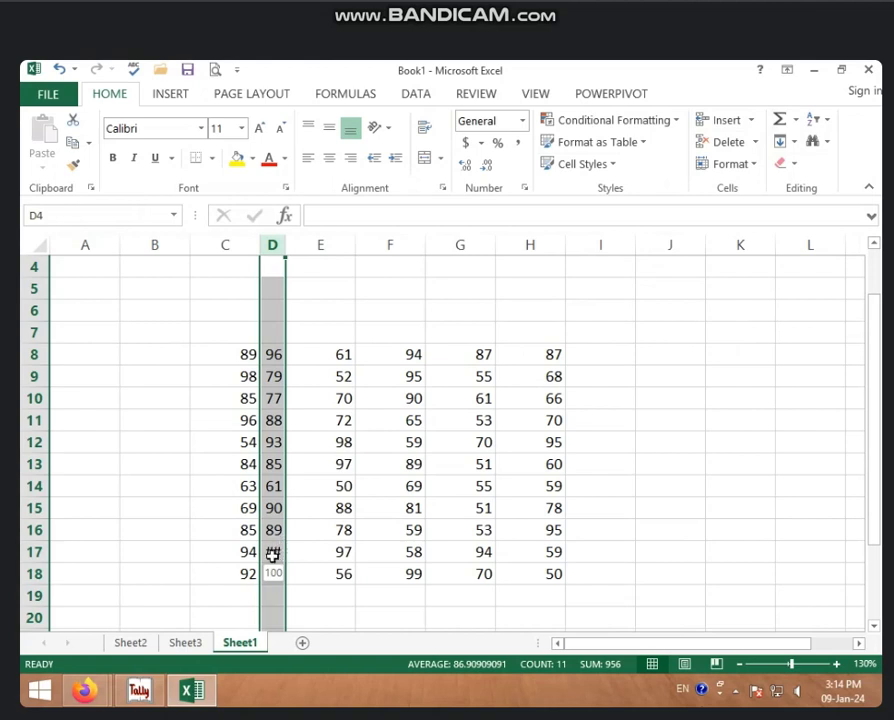
double_click(287, 241)
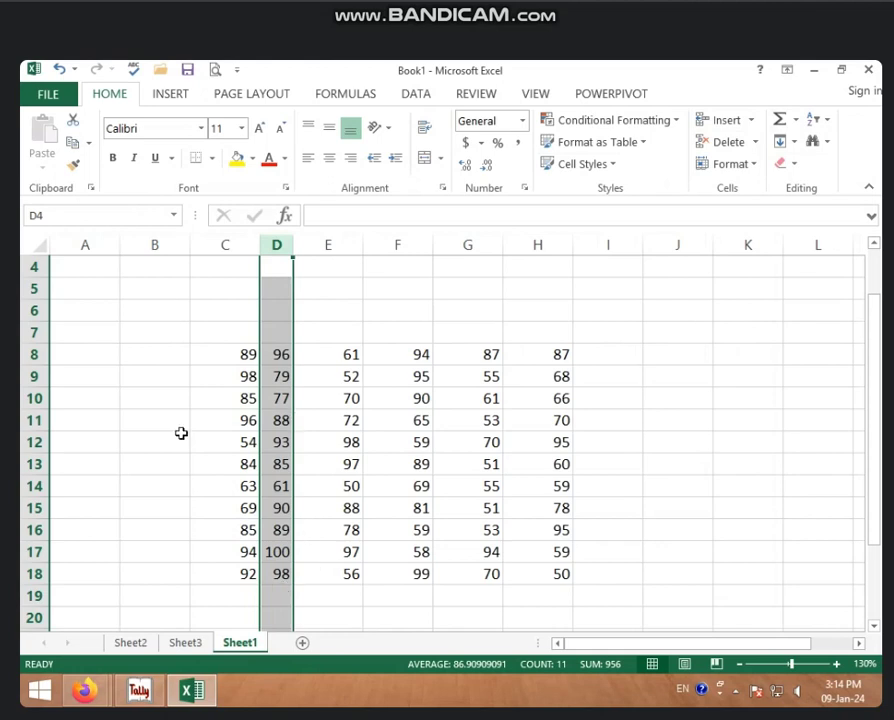
click(114, 384)
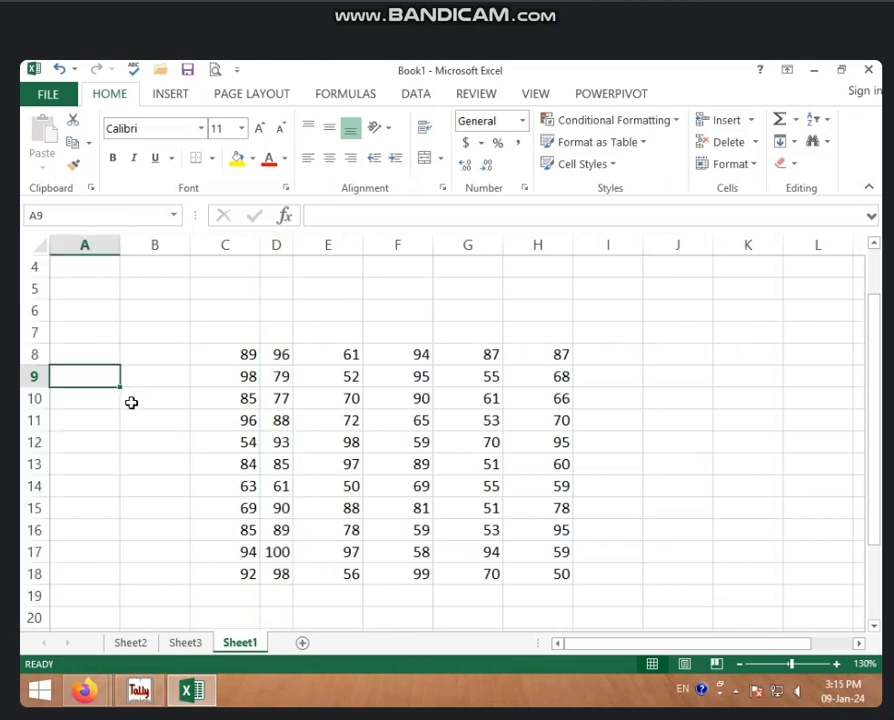
Enter 452 in A9 and 41 in A10, then AutoFit column A to fit 452
text(452)
key(Return)
text(41)
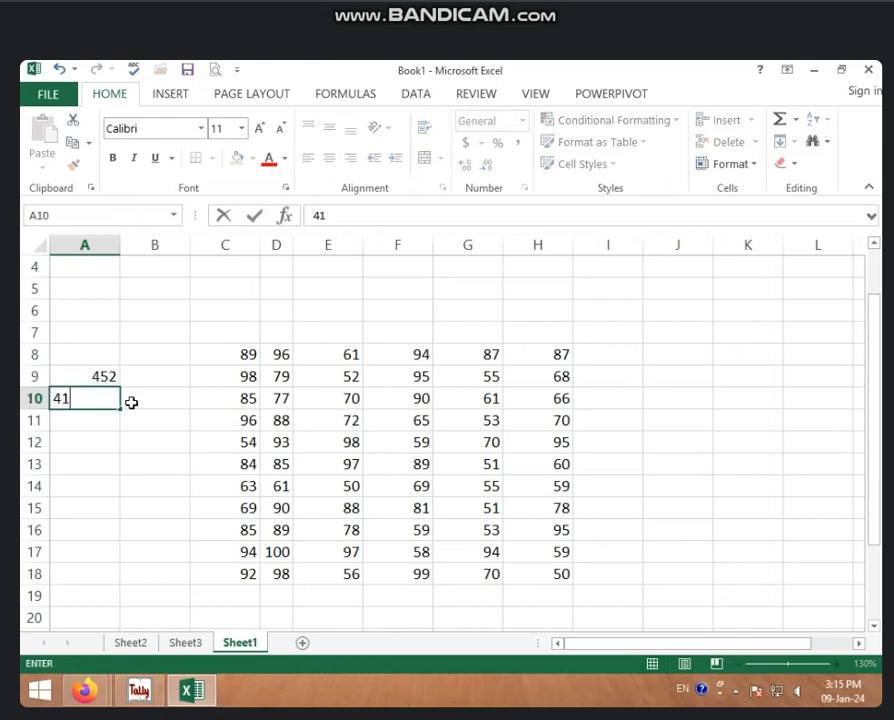
click(110, 437)
click(87, 246)
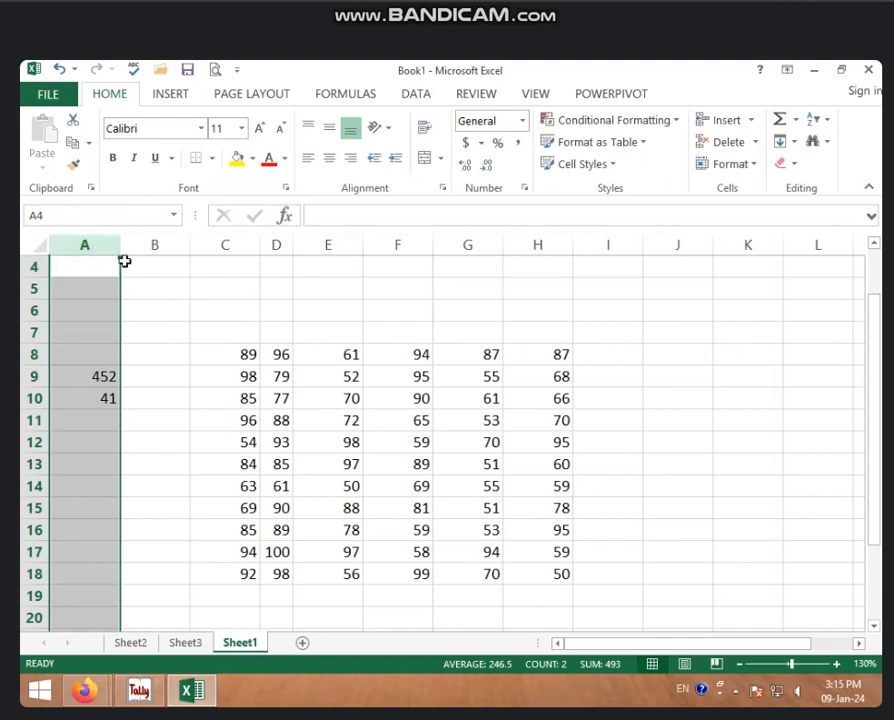
drag(119, 246, 123, 250)
double_click(121, 250)
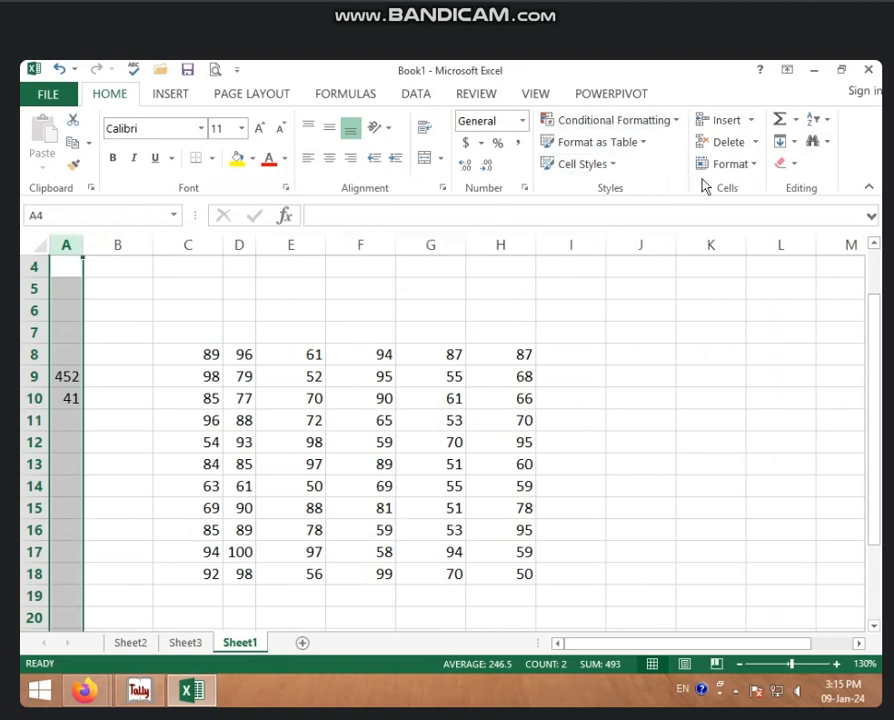
Change the sheet's default column width from 8.43 to 10
click(741, 168)
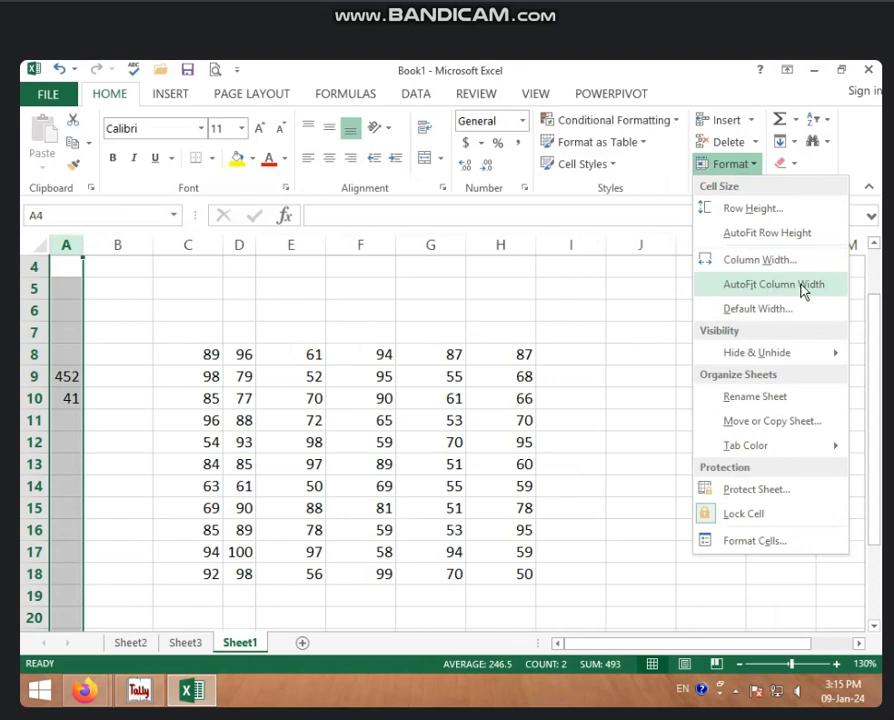
click(748, 314)
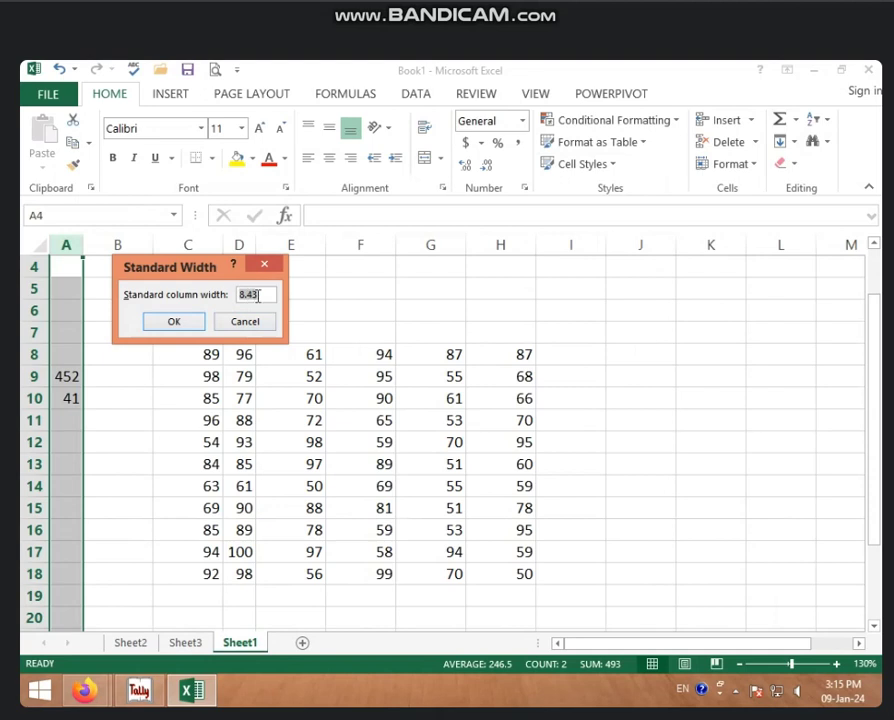
click(258, 296)
drag(271, 293, 213, 290)
text(10)
click(200, 325)
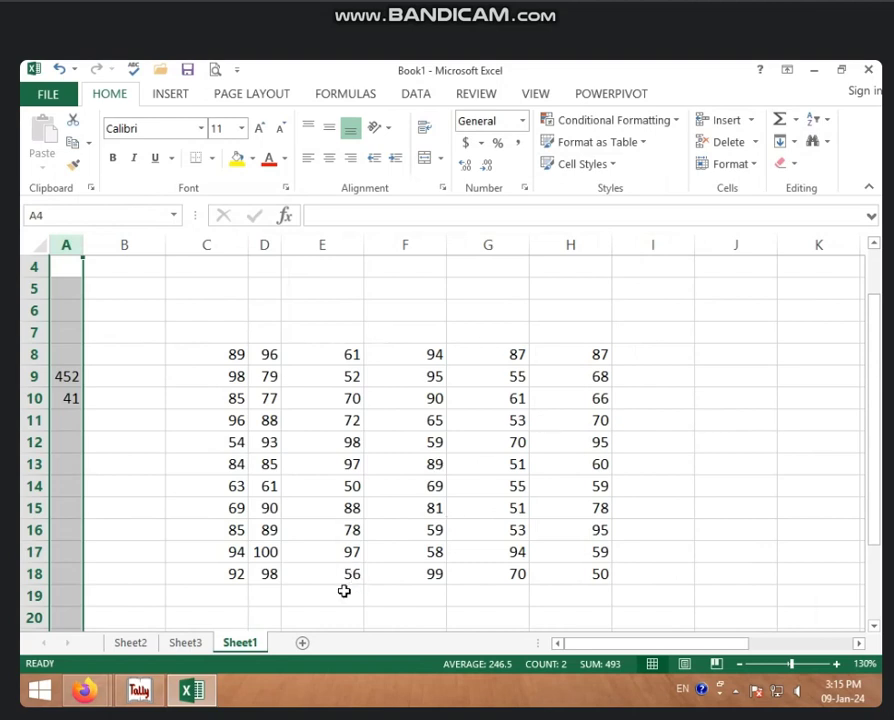
click(754, 166)
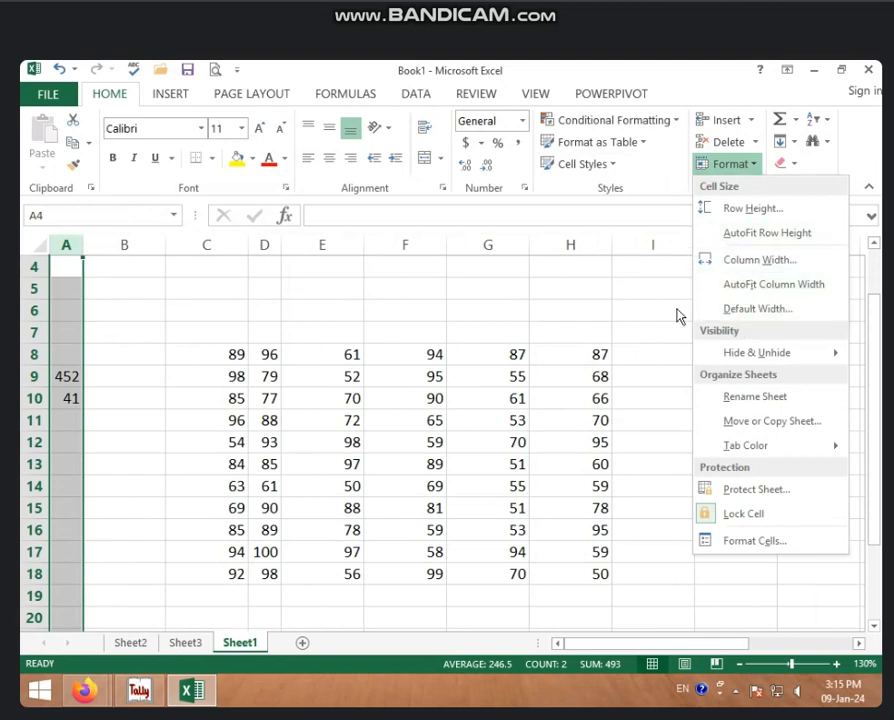
AutoFit column F so it just fits its two-digit numbers
click(363, 363)
click(405, 244)
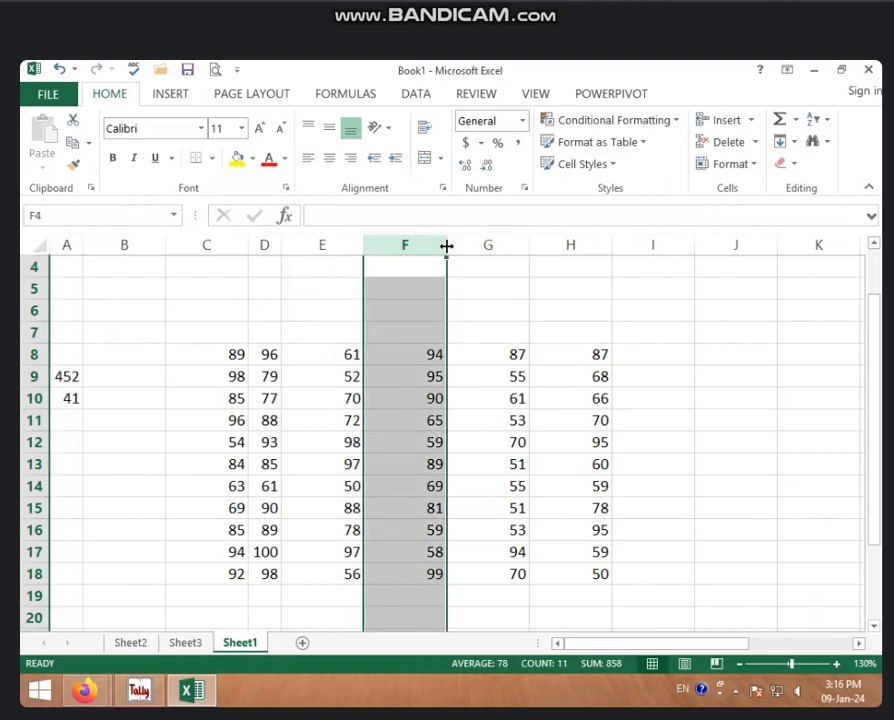
double_click(447, 245)
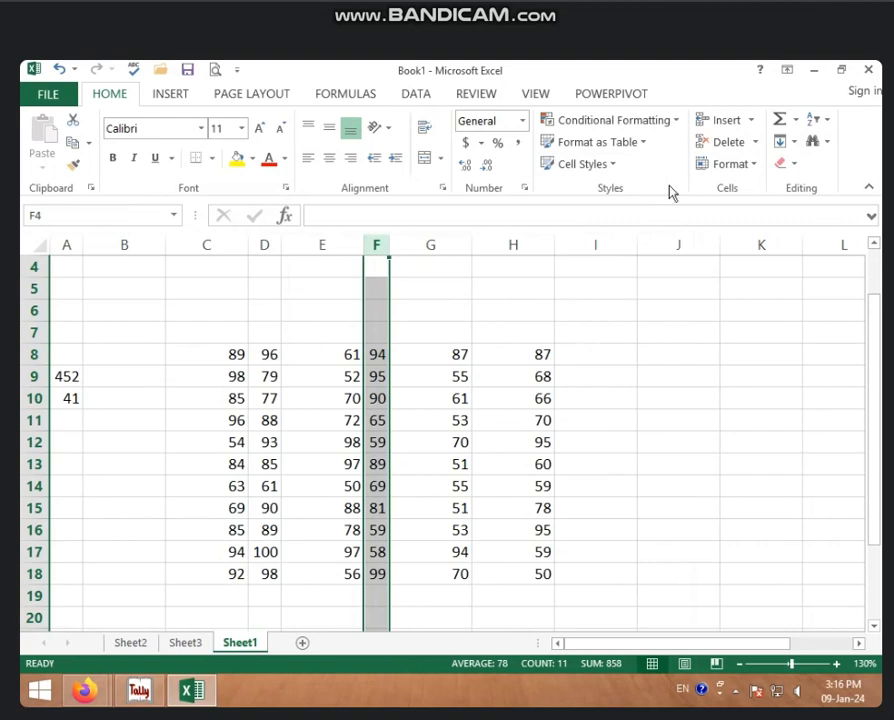
click(752, 165)
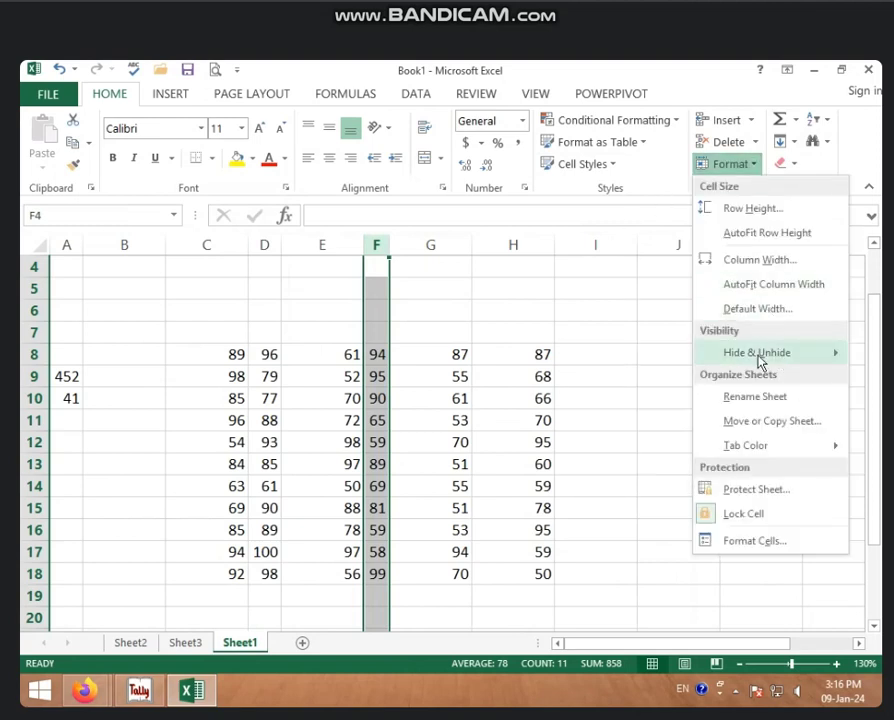
mouse_move(755, 360)
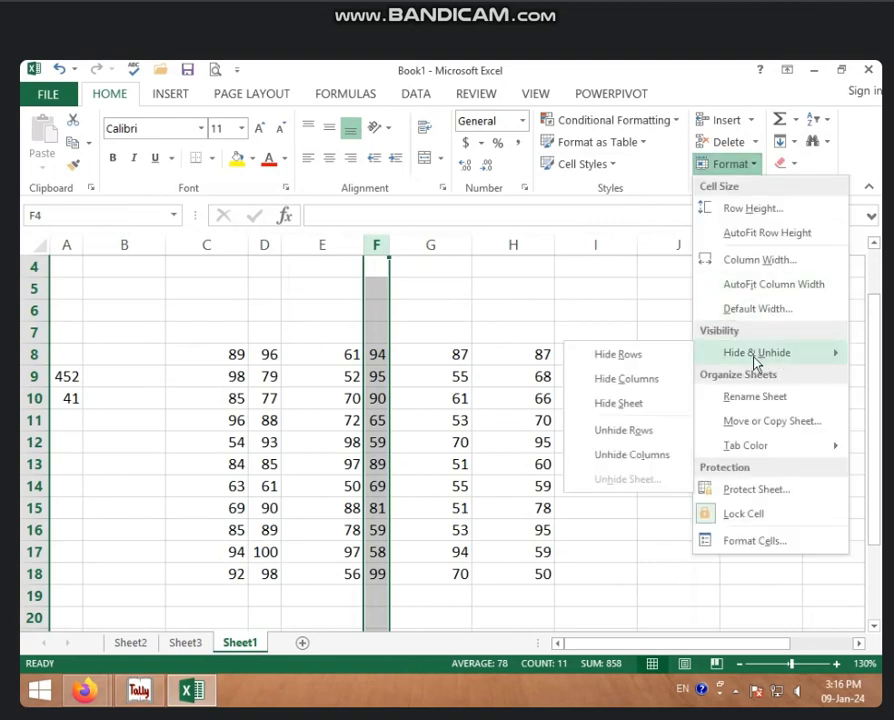
click(513, 376)
click(377, 352)
click(304, 316)
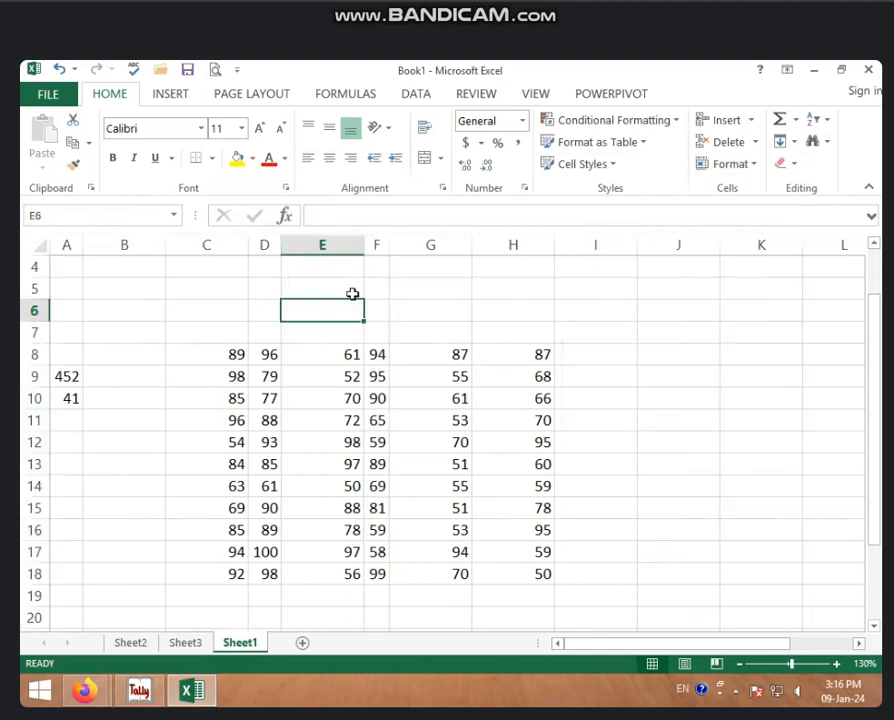
Delete the stray numbers in A9:A11 and type the heading 'sn' in B7
click(128, 382)
drag(76, 376, 78, 422)
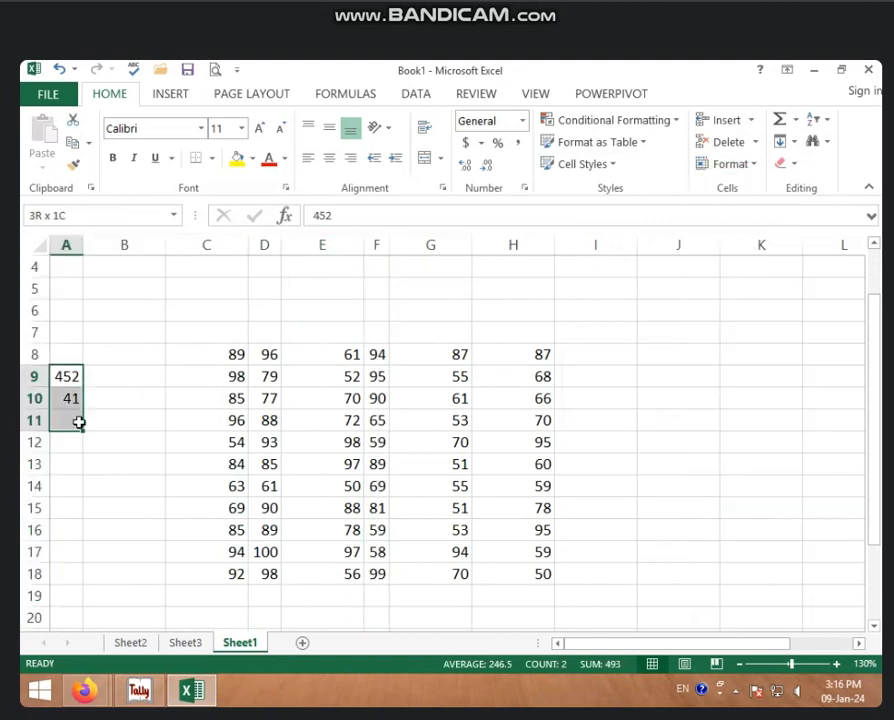
key(Delete)
click(143, 337)
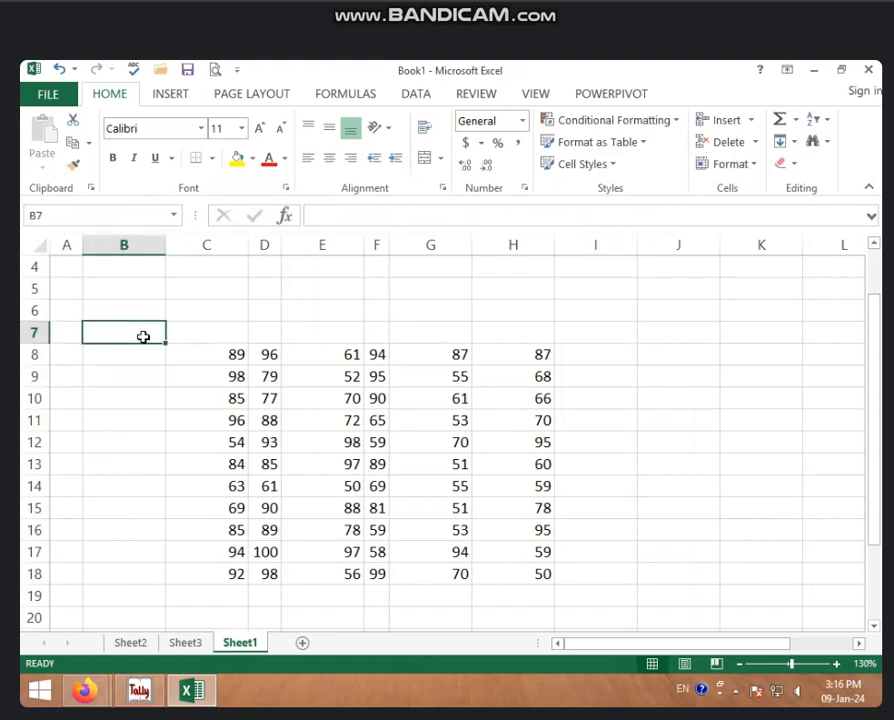
text(sn)
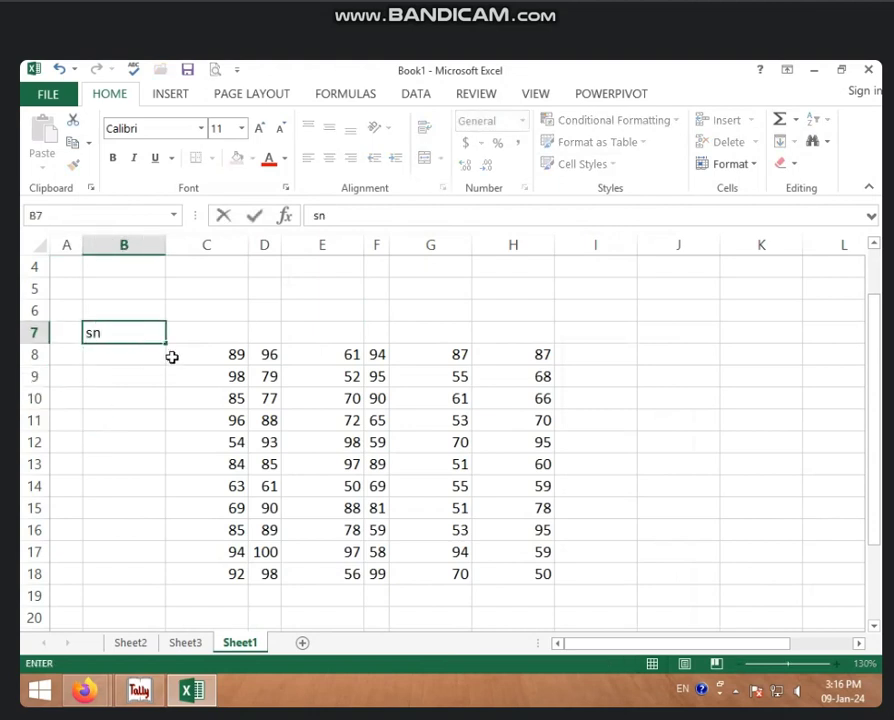
key(Return)
key(Return)
Enter 1 and 2 in B8:B9, then delete the over-long 1–12 series filled down
text(1)
click(142, 357)
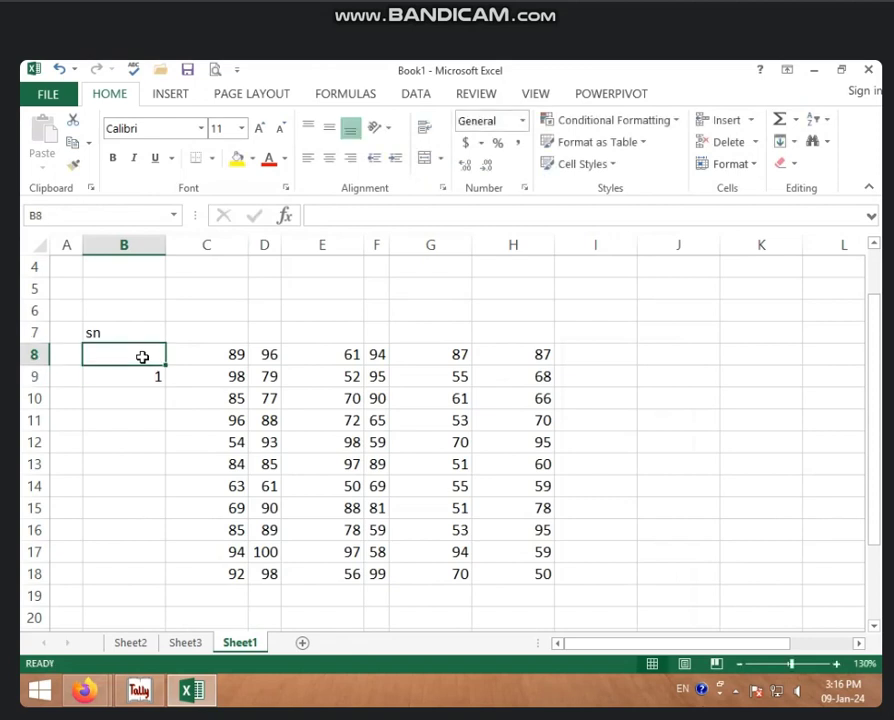
text(1)
key(Return)
text(2)
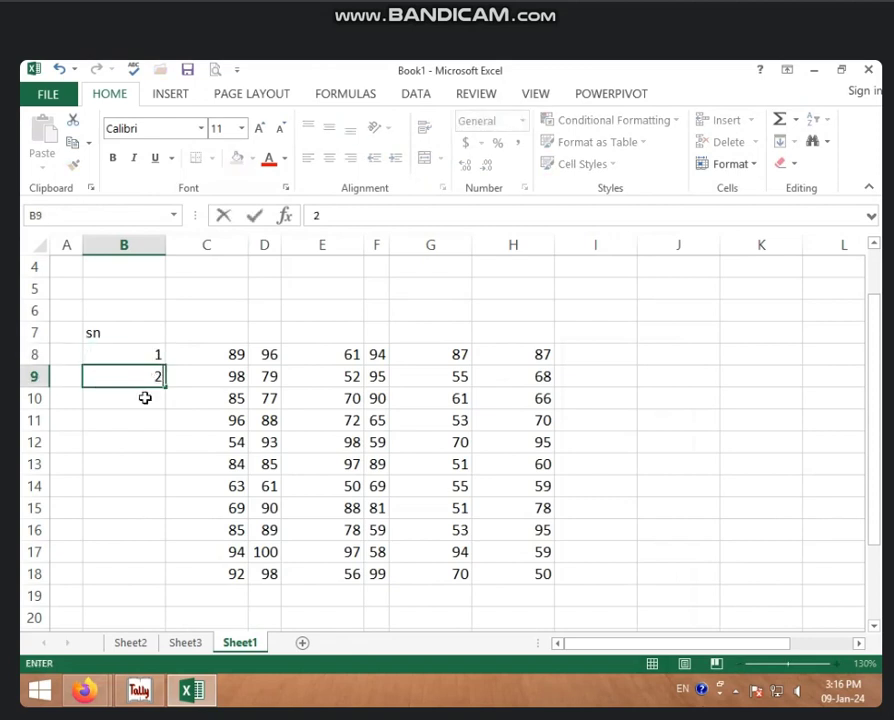
key(Return)
drag(132, 356, 164, 626)
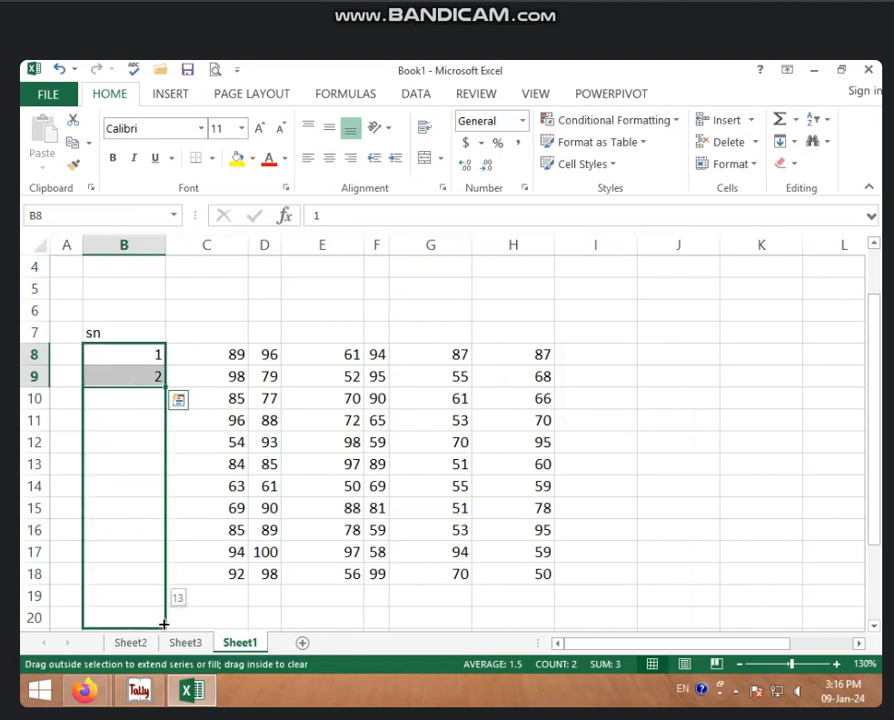
drag(164, 625, 163, 600)
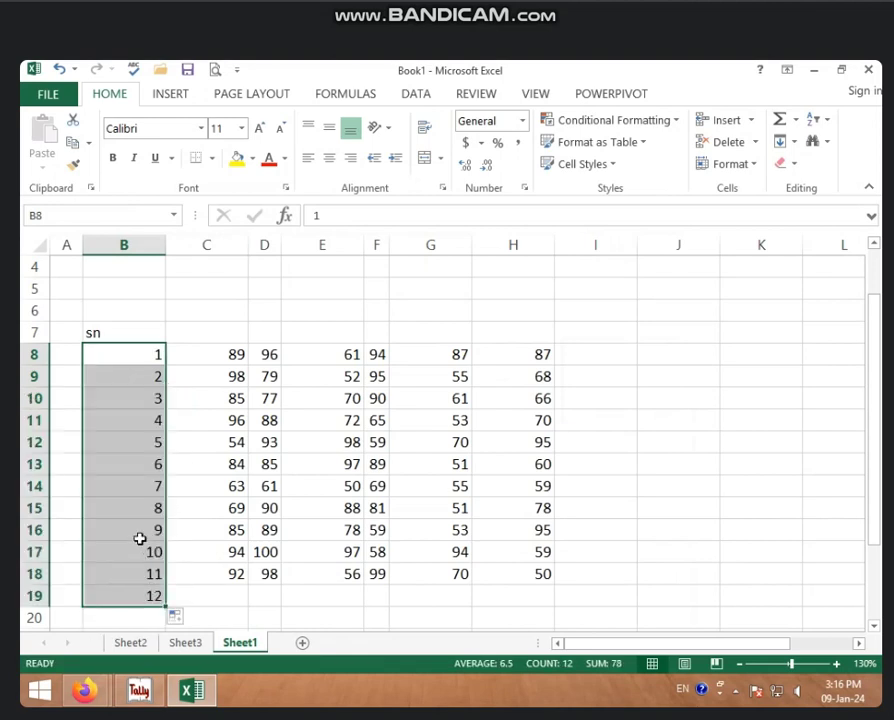
key(Delete)
Re-enter 1 in B8 and 2 in B9 and select both as the series start
click(140, 353)
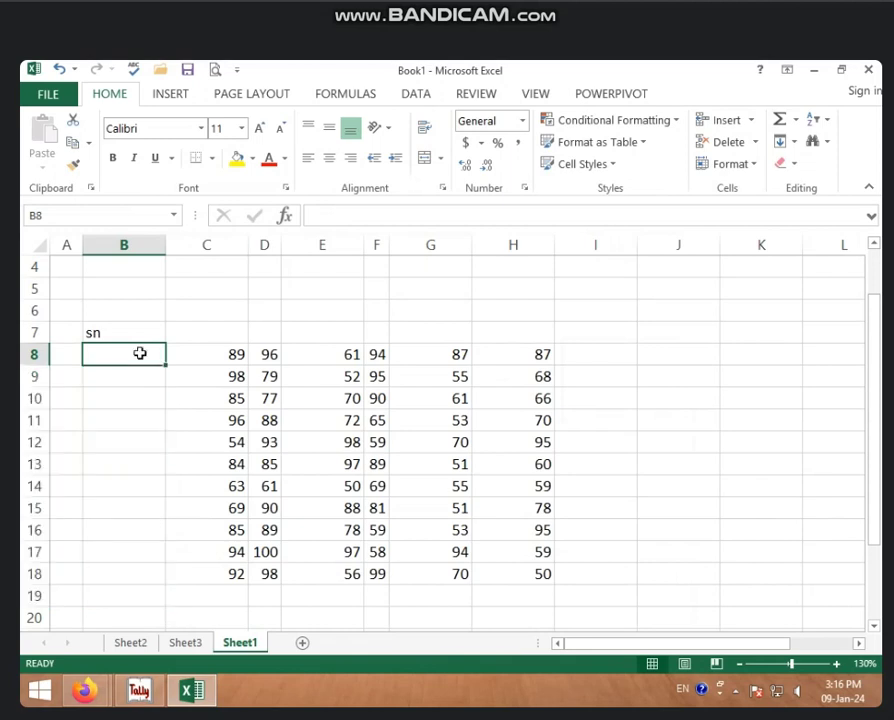
text(1)
click(134, 382)
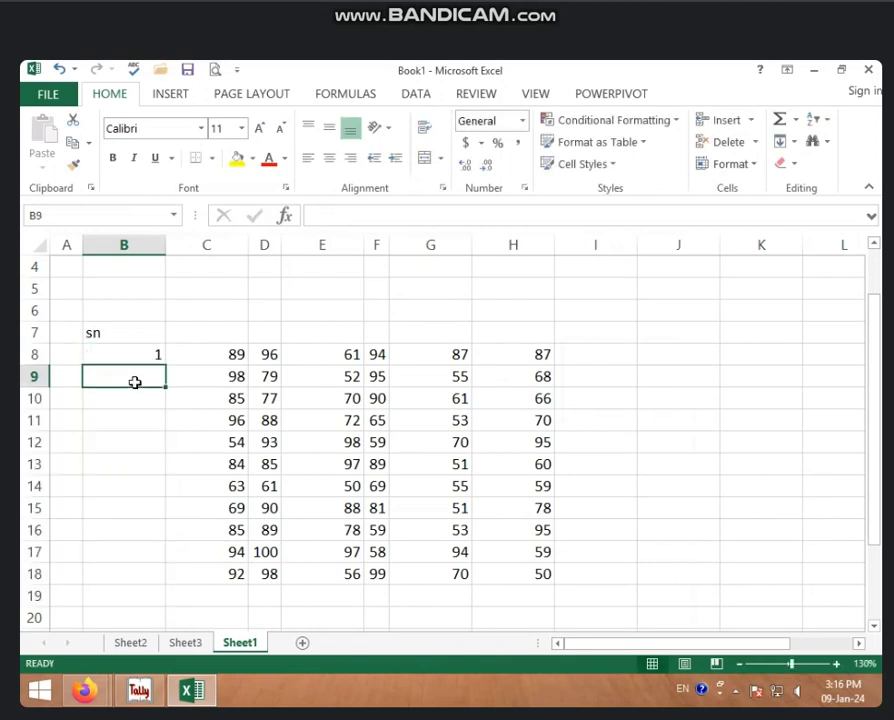
text(2)
key(Return)
key(Return)
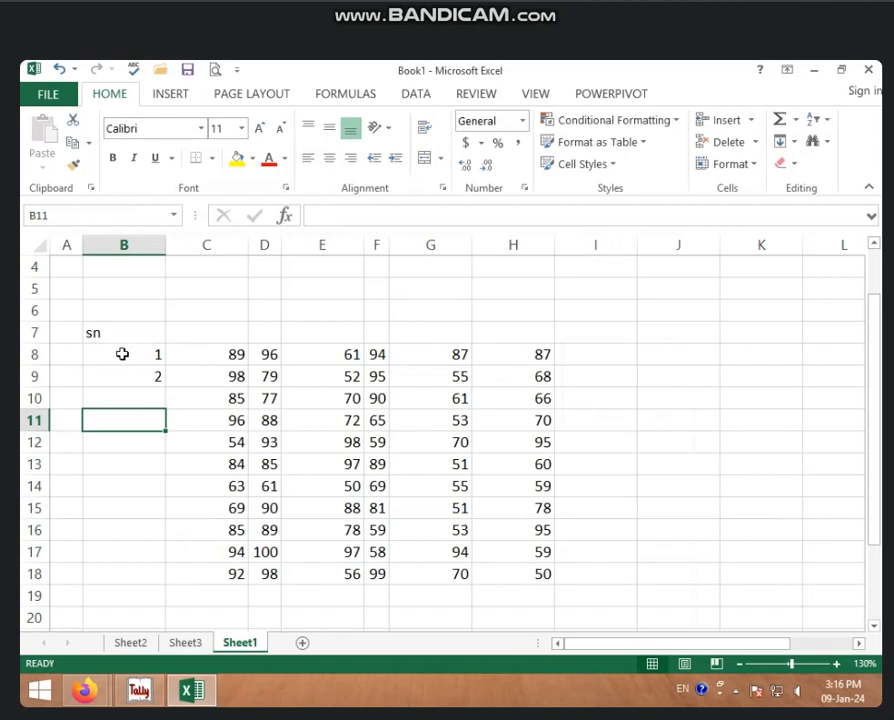
click(122, 354)
drag(122, 358, 122, 374)
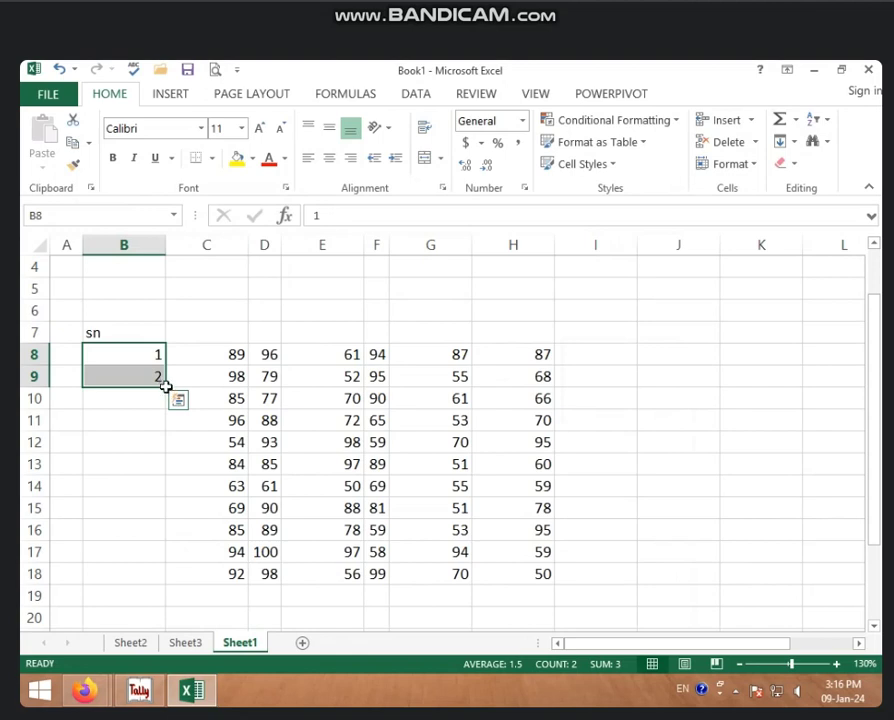
Fill the sn numbers 1–11 down B8:B18 and AutoFit column B to them
double_click(165, 387)
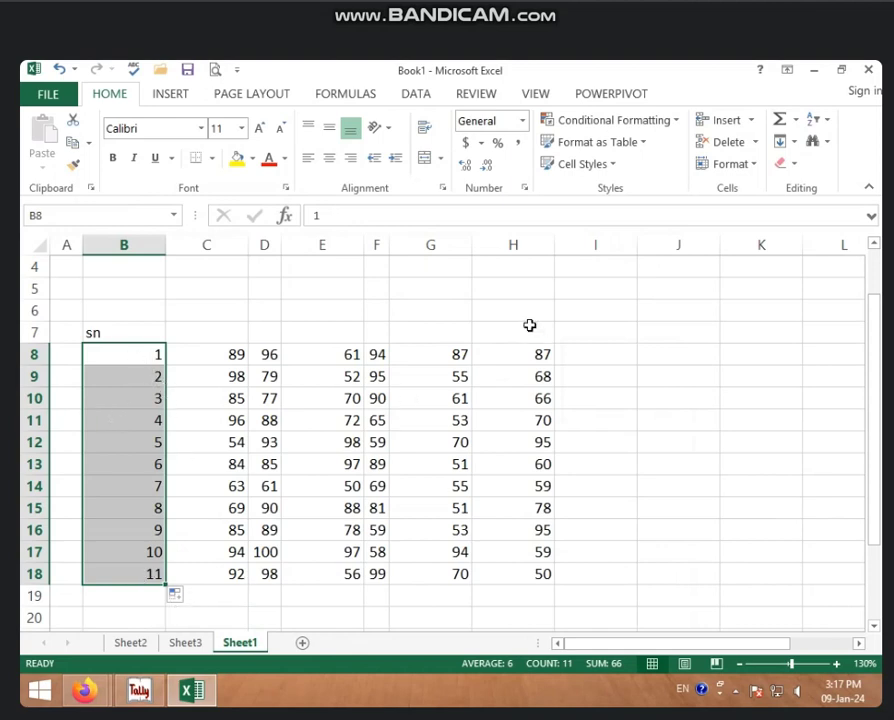
double_click(166, 245)
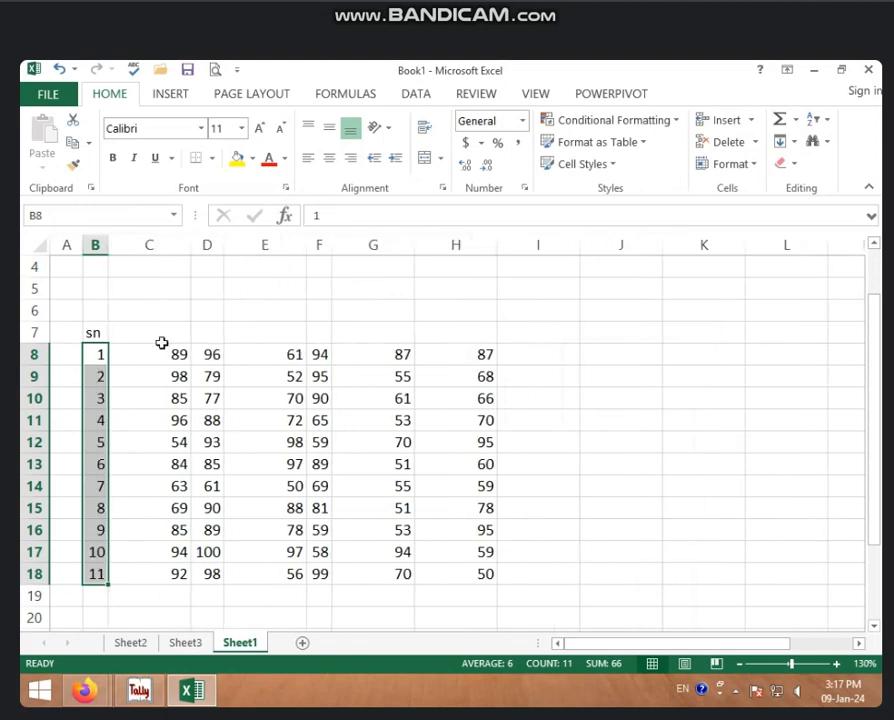
click(101, 358)
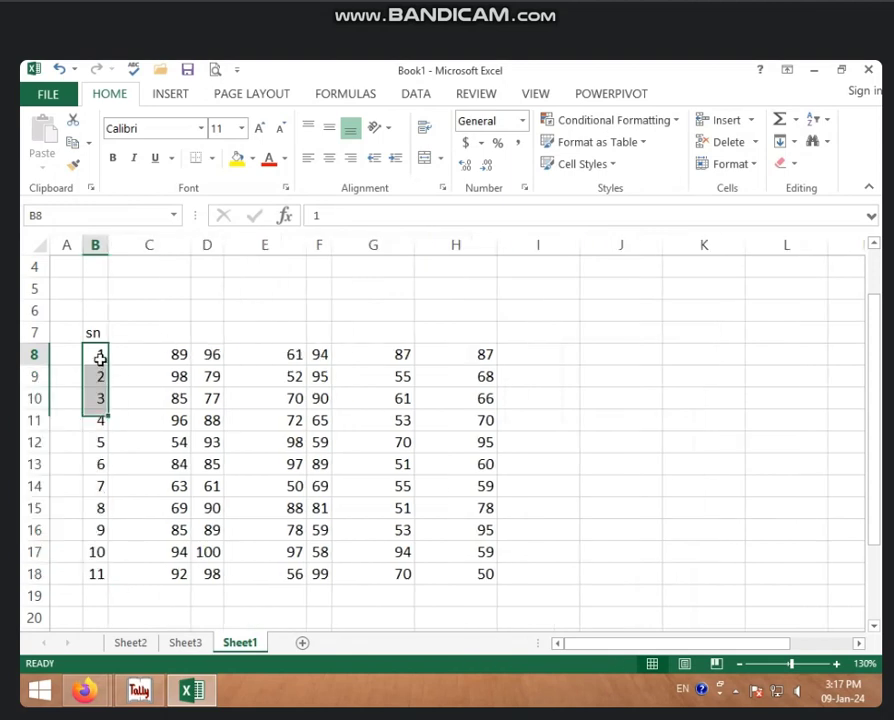
click(100, 575)
drag(33, 376, 56, 532)
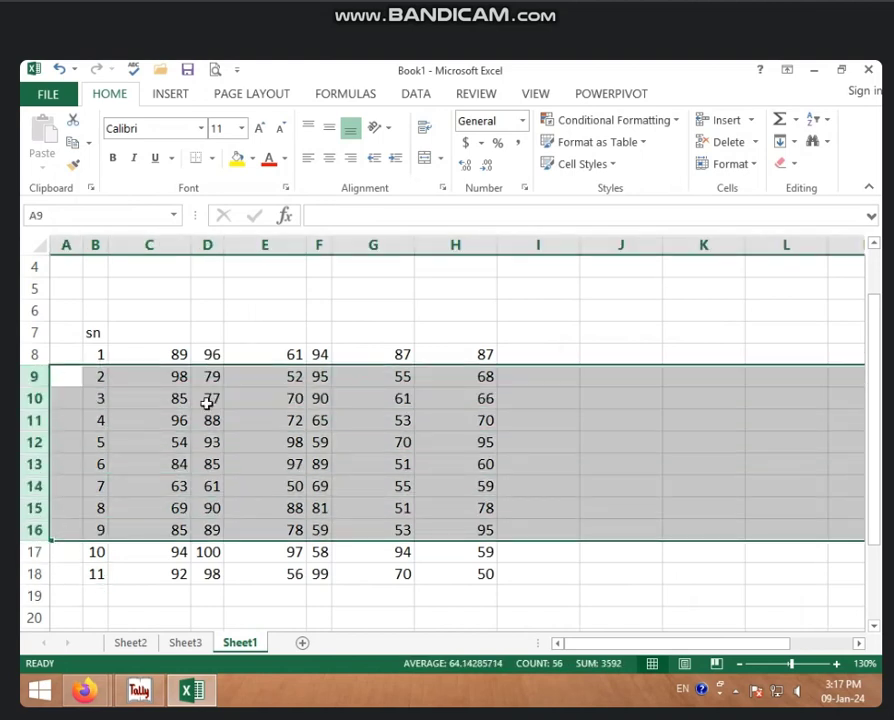